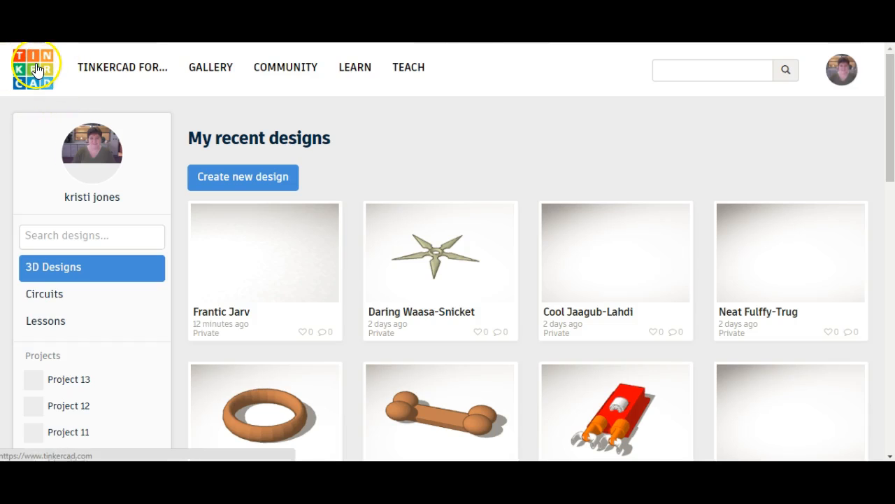
- Look through the recent designs on the dashboard and create a new 3D design
click(35, 63)
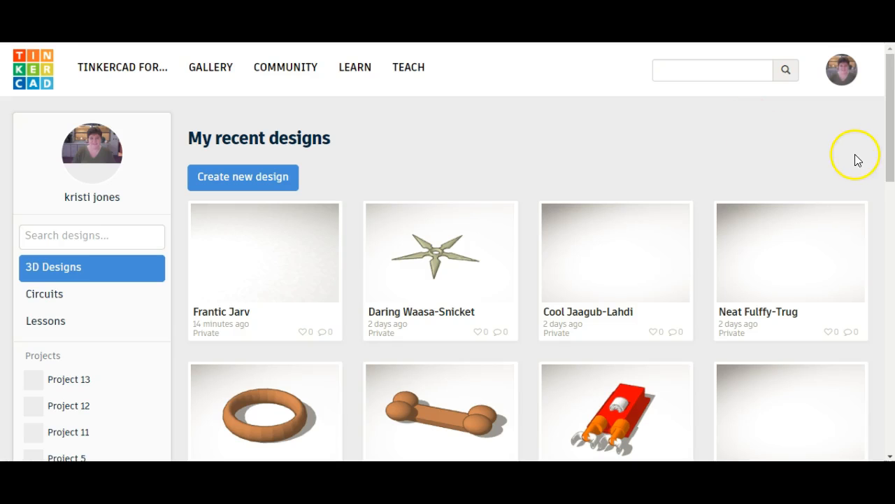
scroll(859, 174, down, 1)
scroll(864, 176, down, 3)
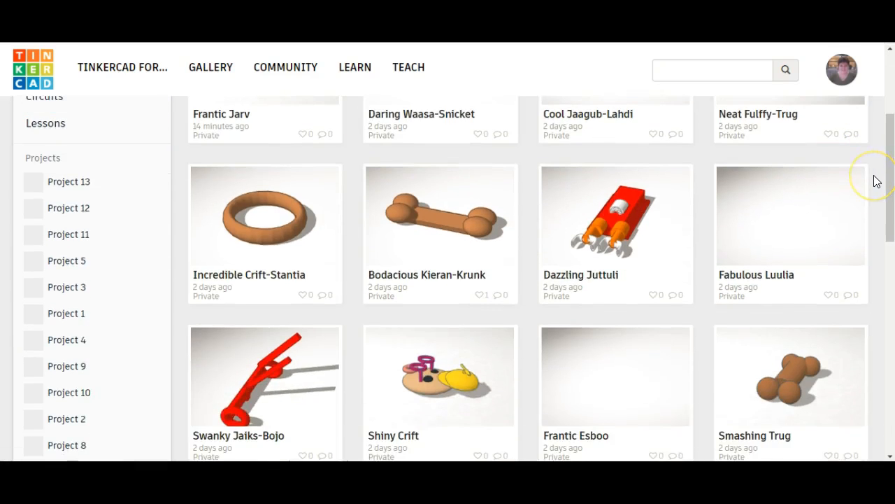
scroll(878, 181, down, 5)
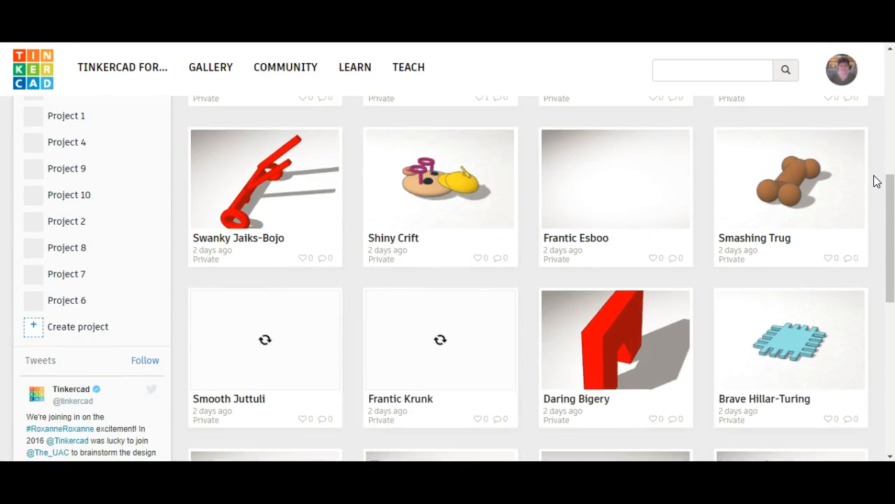
scroll(877, 182, down, 2)
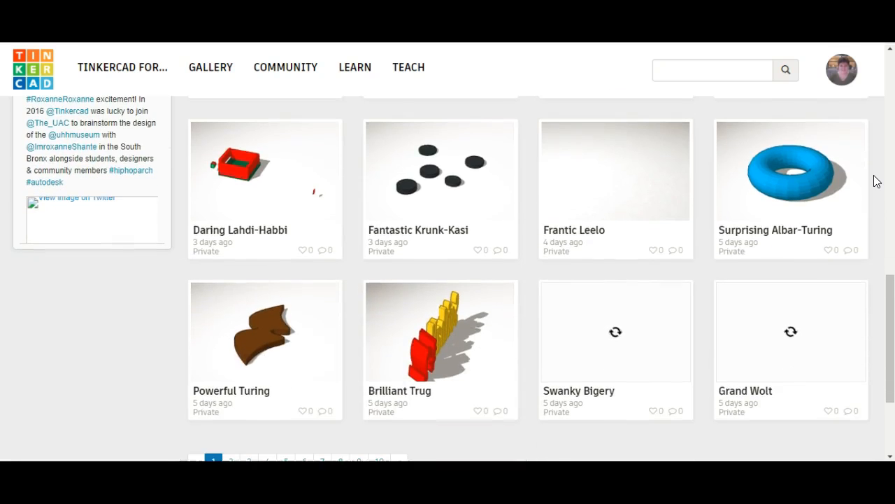
scroll(877, 181, up, 7)
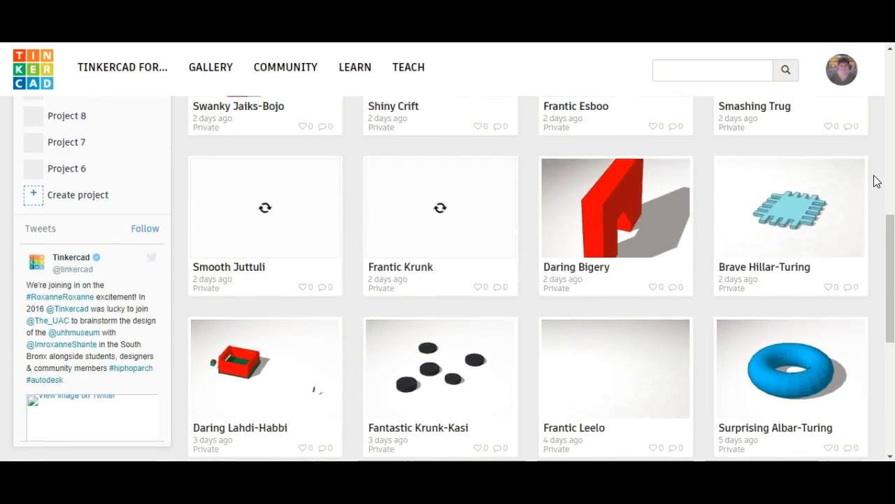
scroll(877, 181, up, 4)
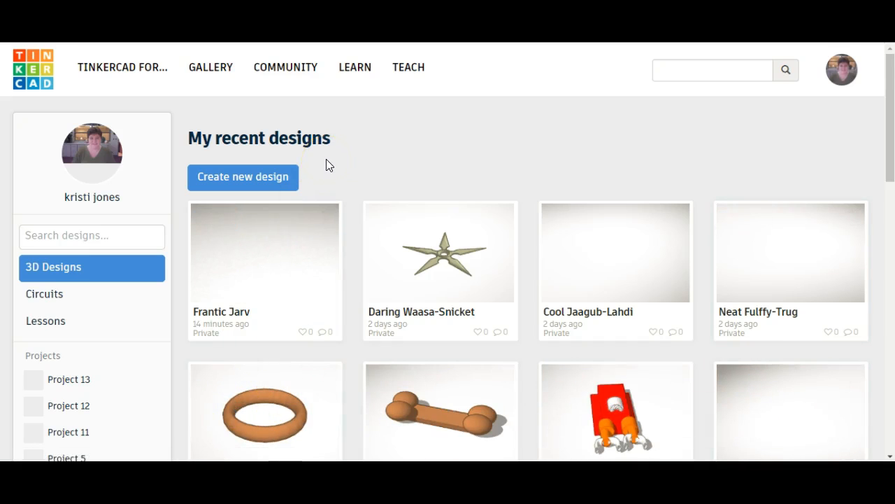
click(239, 180)
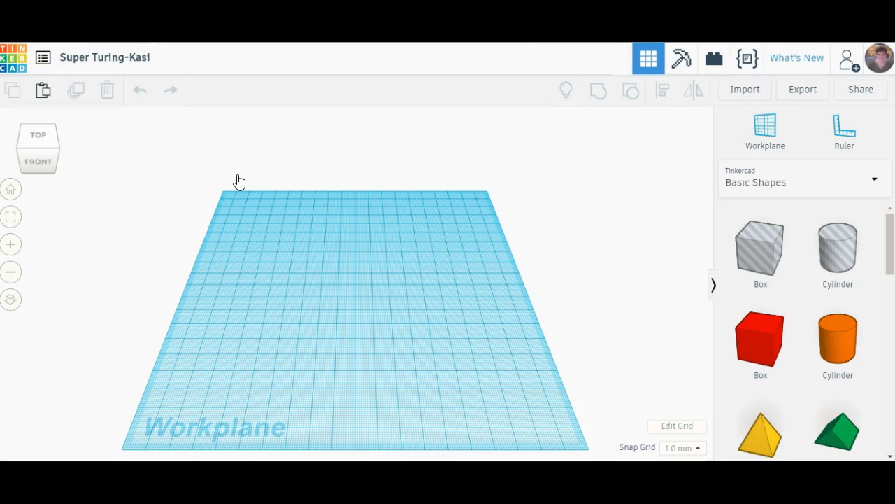
- Rename the new design as "Basics of Tinkercad"
click(22, 66)
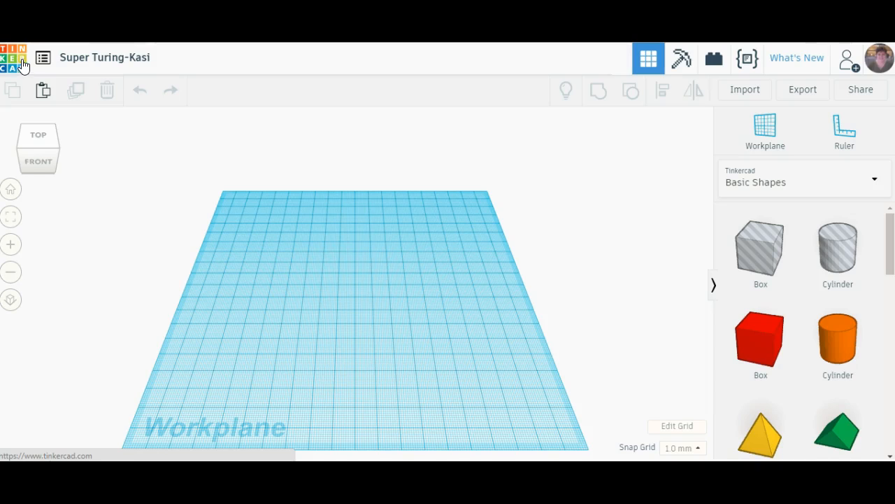
click(93, 61)
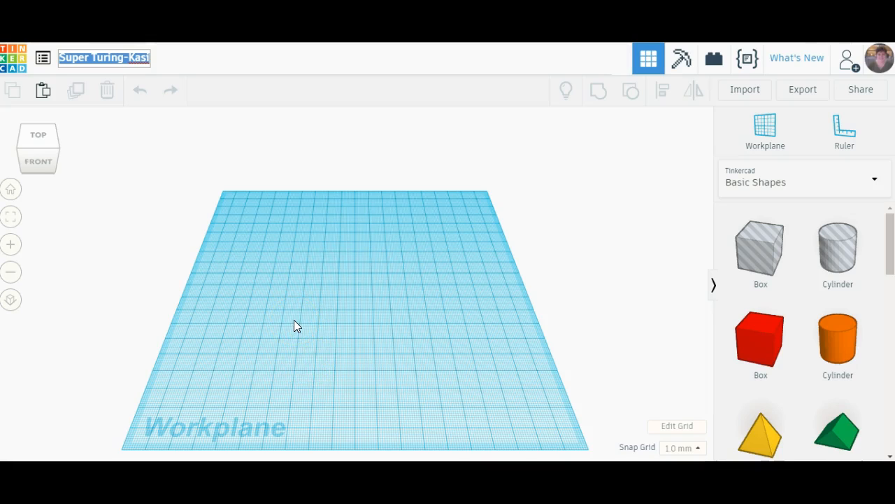
text(Basics fo)
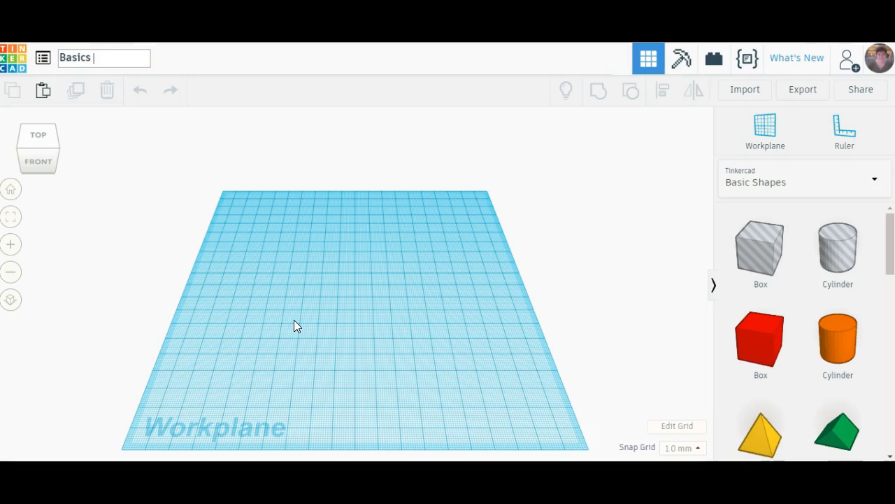
key(BackSpace)
text(of Tinkercad)
key(Return)
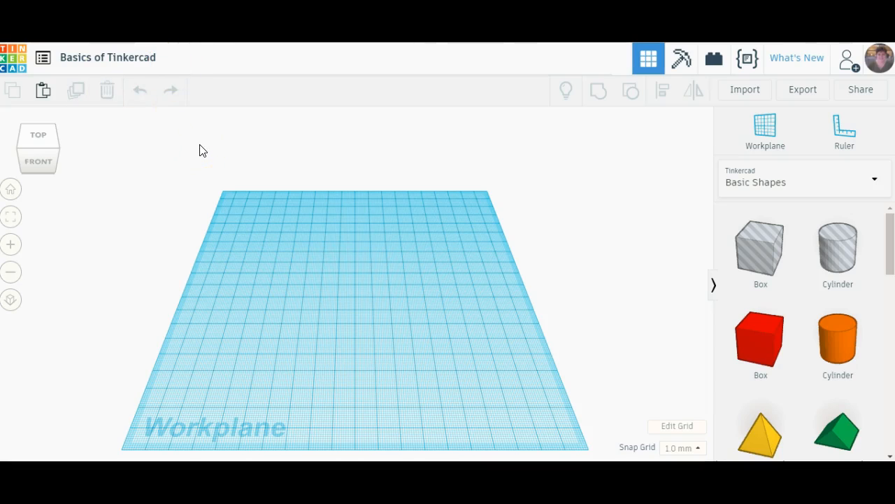
click(149, 55)
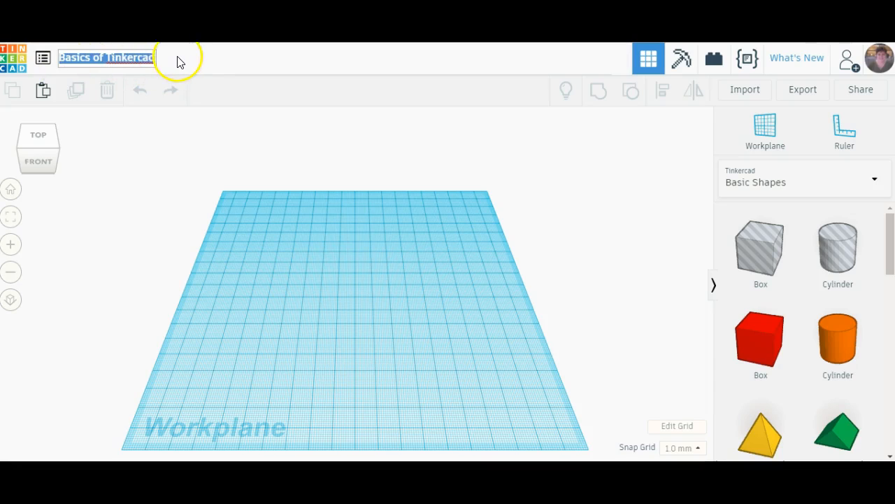
click(177, 62)
click(161, 243)
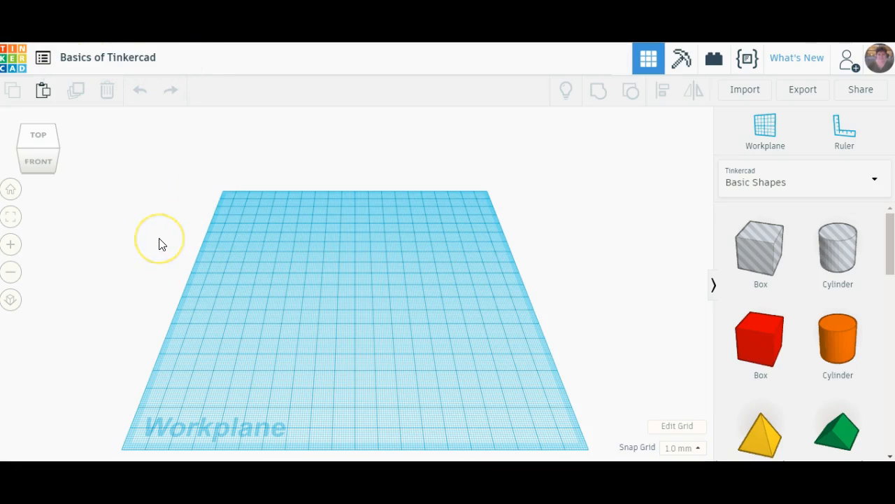
click(147, 243)
- Place a hole box near the middle of the workplane and change it to solid purple
click(756, 256)
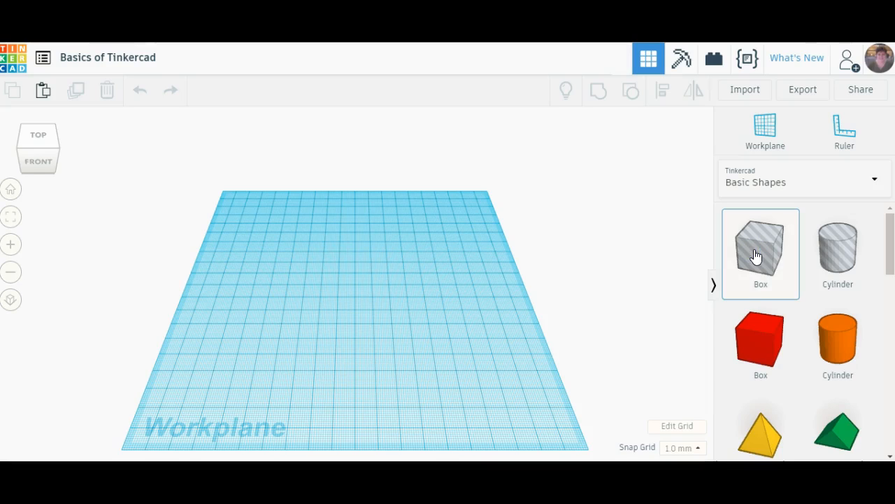
drag(757, 253, 356, 287)
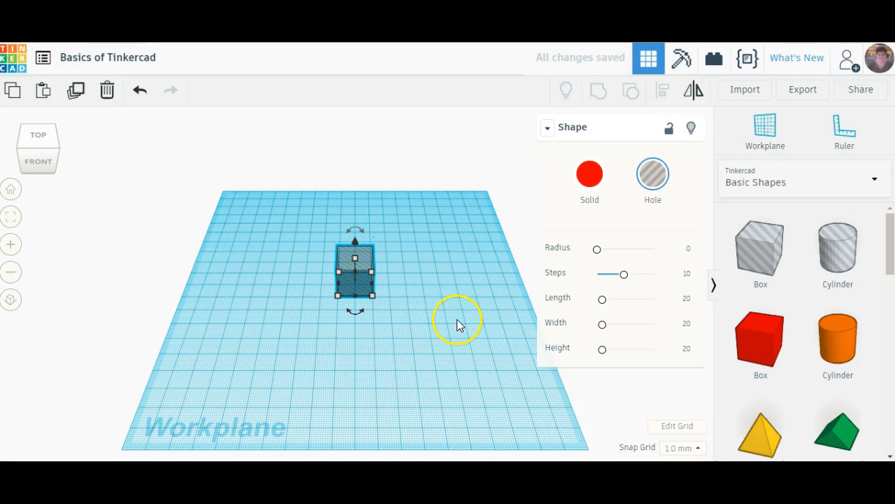
click(589, 177)
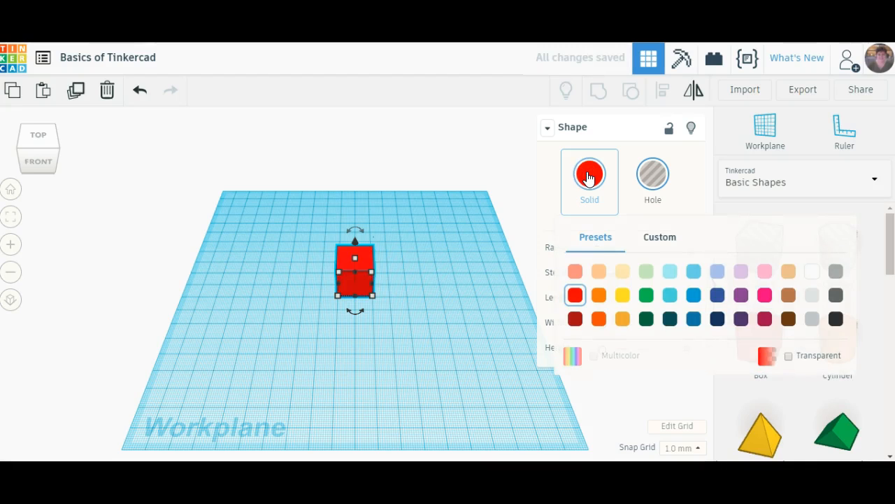
click(740, 294)
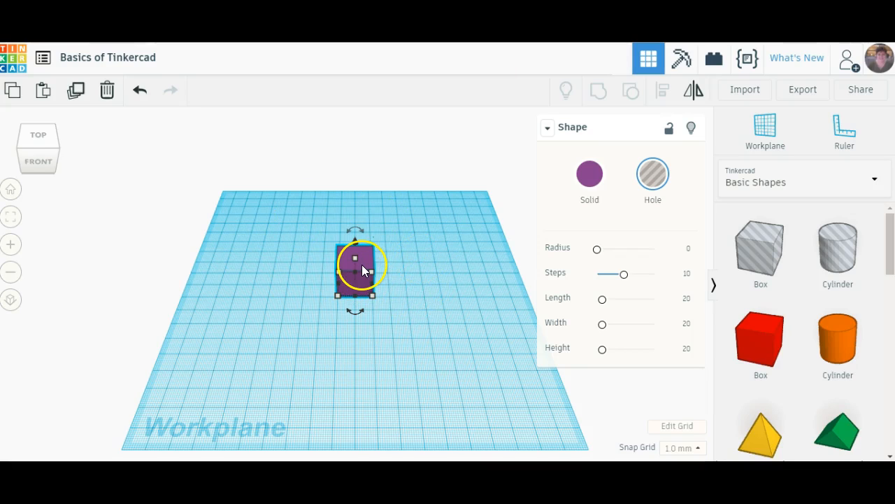
click(409, 317)
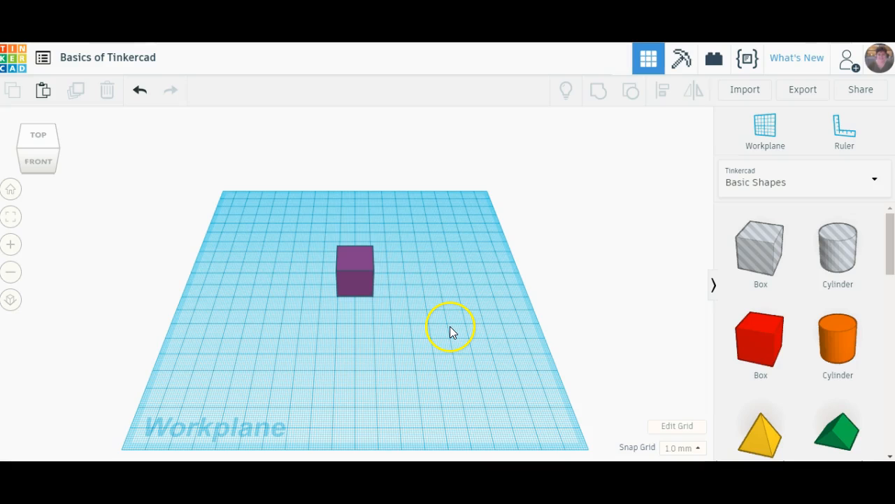
- Orbit around the workplane to examine the purple box from the front, the back and above
right_drag(447, 323, 443, 275)
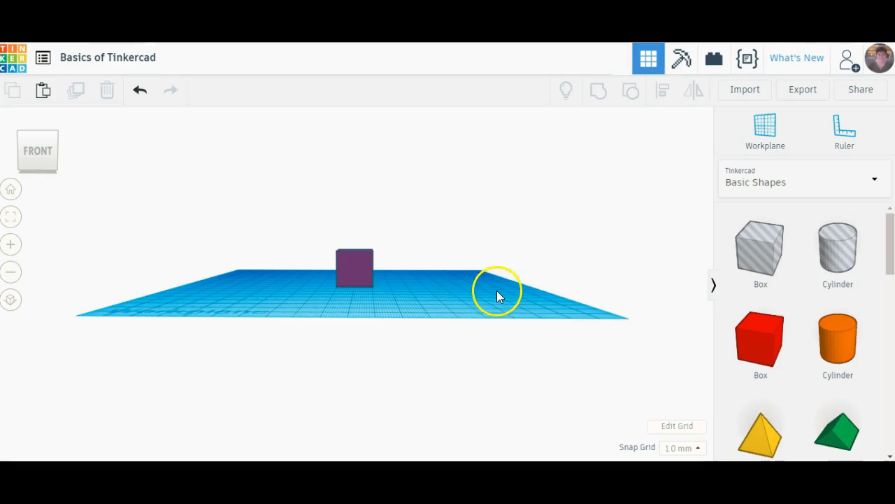
right_drag(495, 291, 109, 300)
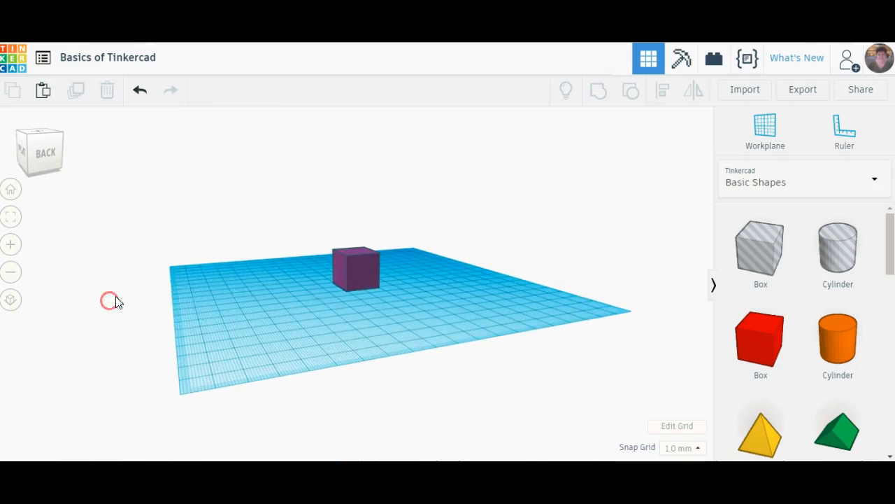
right_drag(492, 304, 217, 315)
right_drag(476, 304, 238, 312)
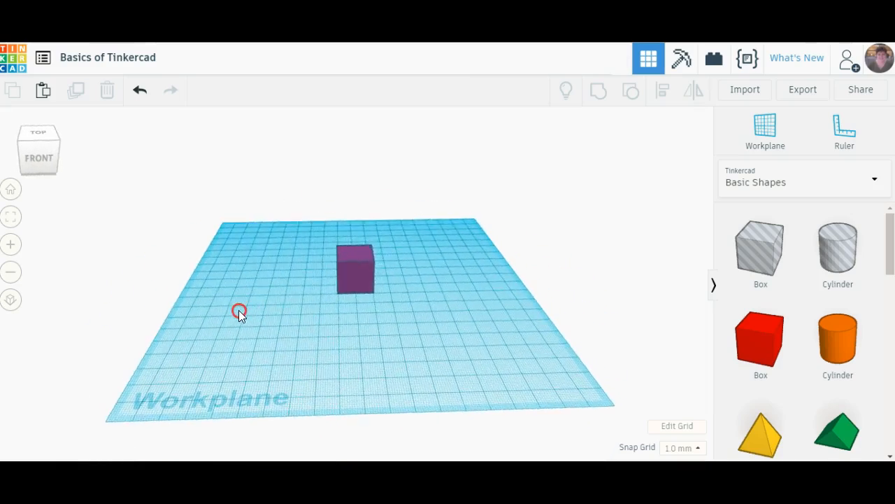
mouse_move(455, 358)
right_down()
mouse_move(444, 279)
mouse_move(441, 368)
mouse_move(459, 370)
right_up()
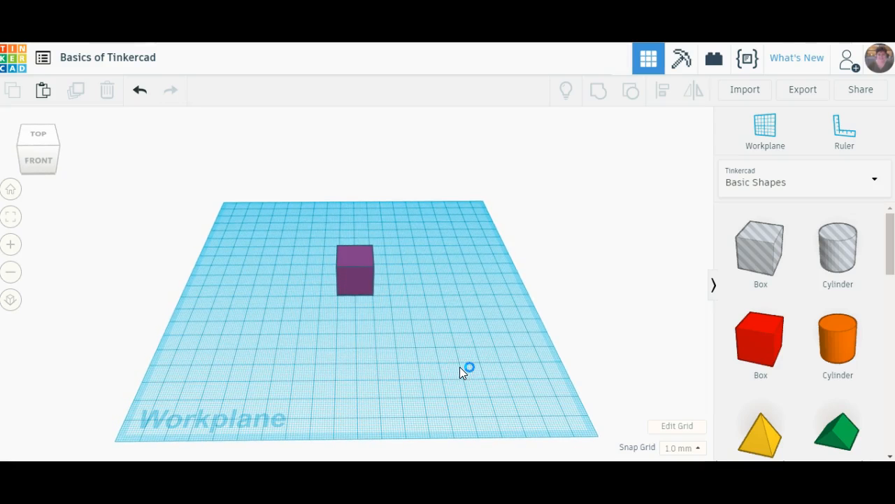
right_drag(459, 371, 460, 371)
right_drag(514, 334, 442, 324)
right_drag(230, 306, 299, 319)
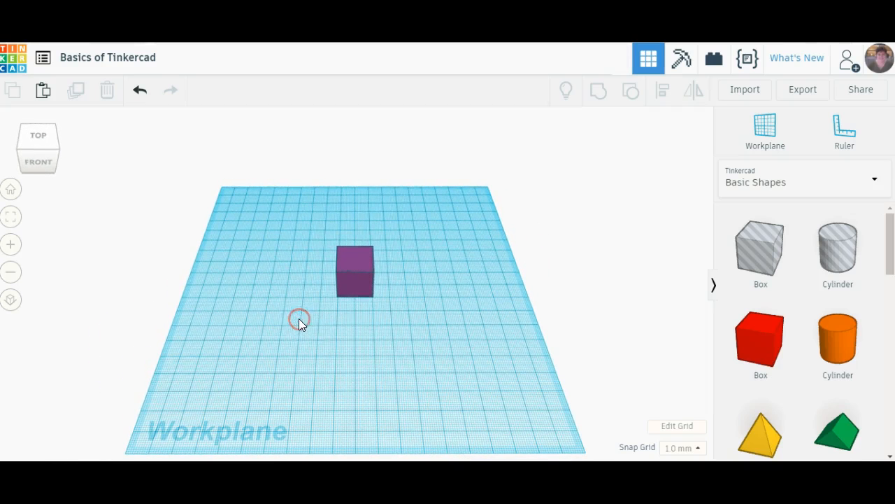
click(359, 264)
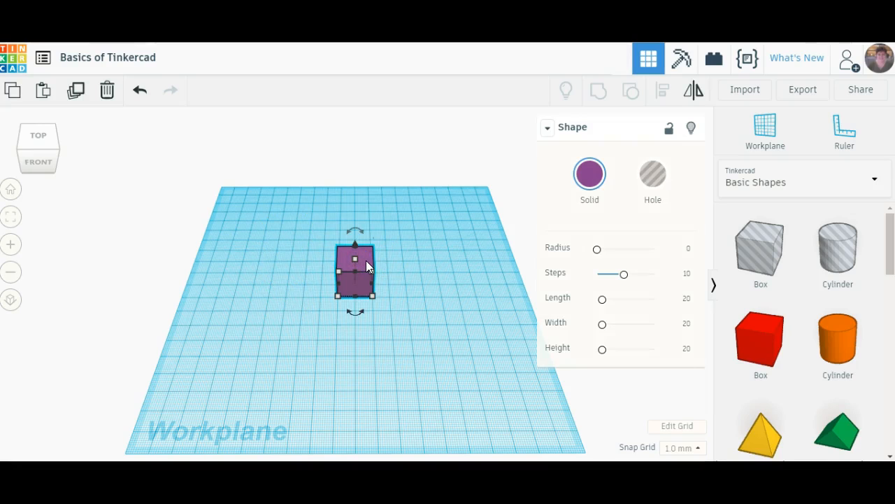
click(429, 257)
click(429, 258)
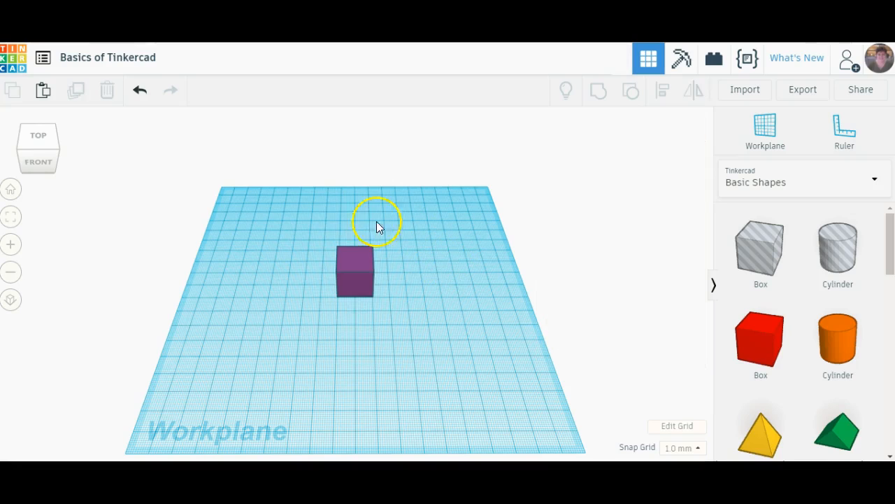
right_drag(494, 364, 459, 353)
right_drag(301, 361, 331, 361)
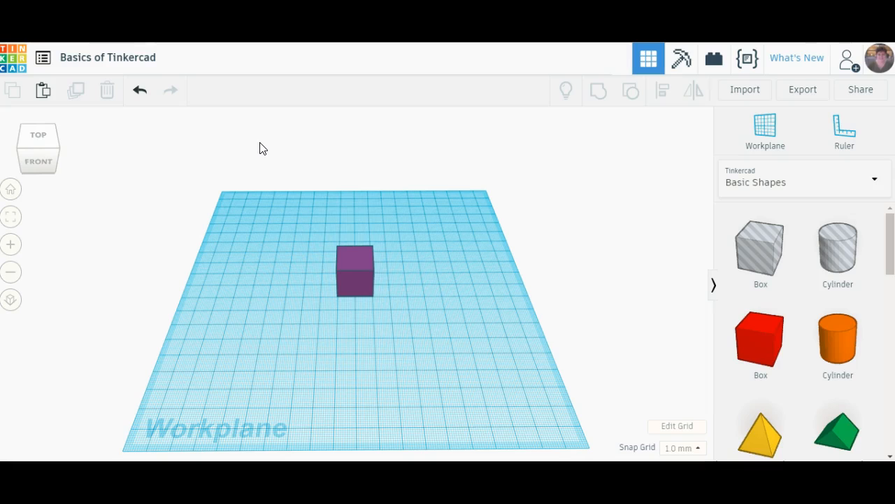
- Copy and paste the purple box, and move the copy 10 mm sideways so it sits flush against the original's right side
click(358, 239)
click(361, 259)
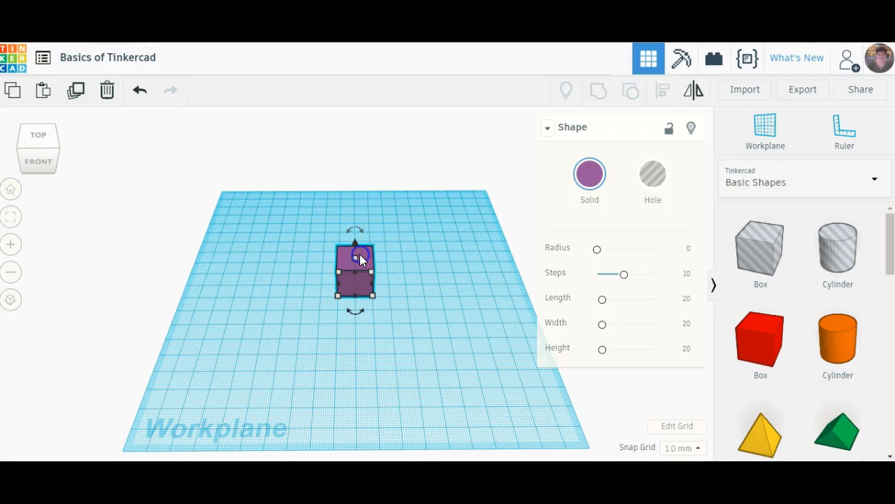
click(361, 259)
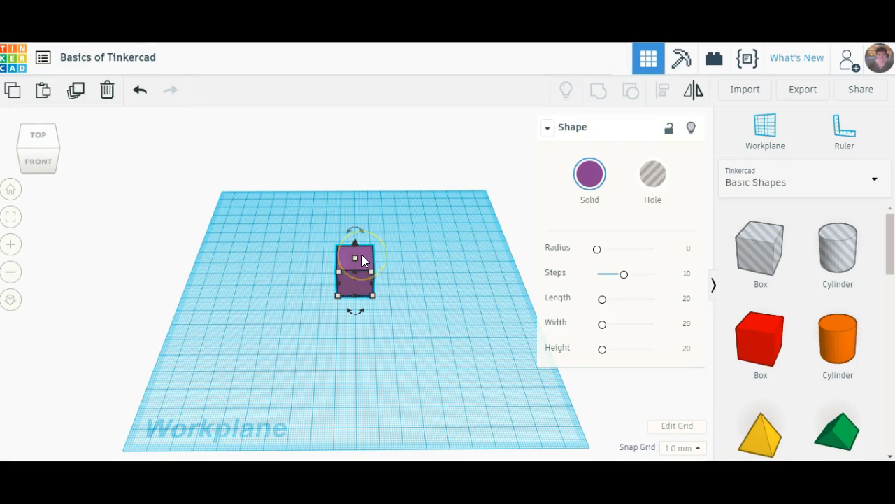
click(12, 95)
click(42, 93)
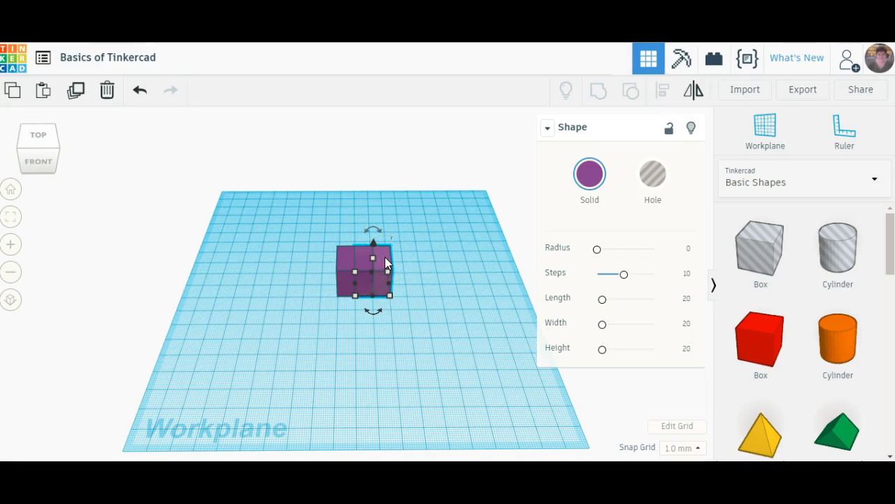
drag(386, 258, 403, 256)
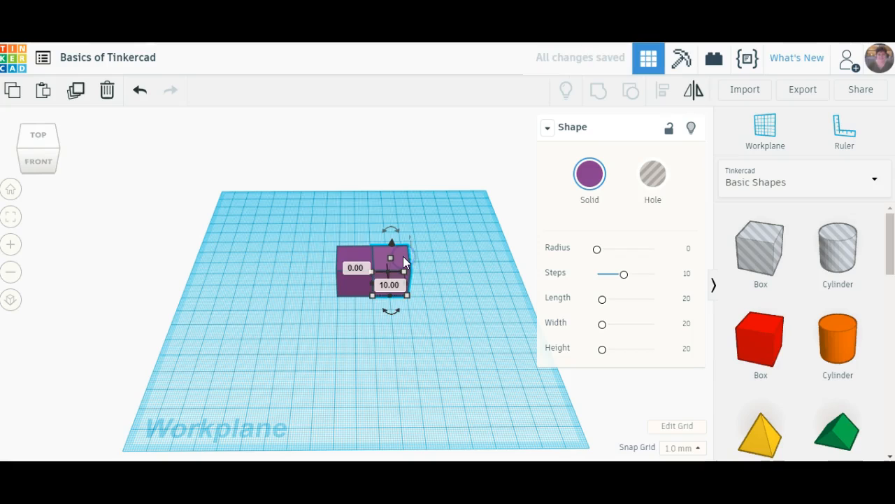
click(352, 320)
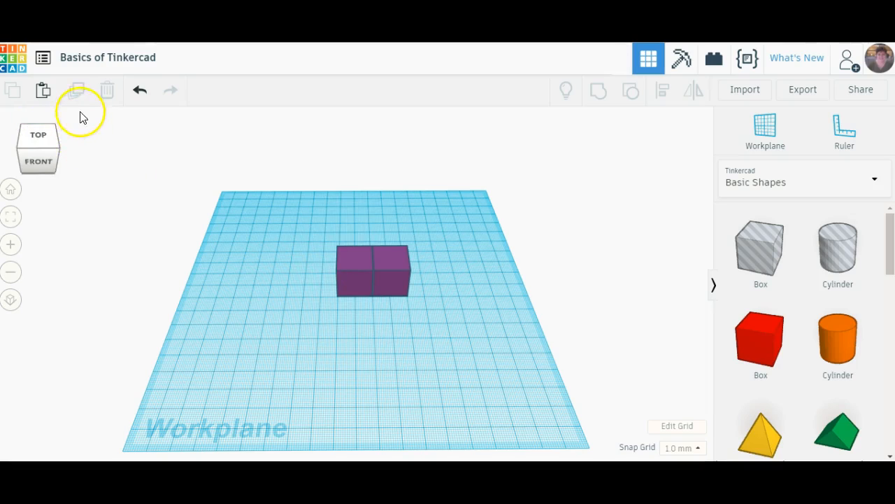
- Duplicate the original left-hand box and move the duplicate straight forward to sit directly in front of it
click(347, 259)
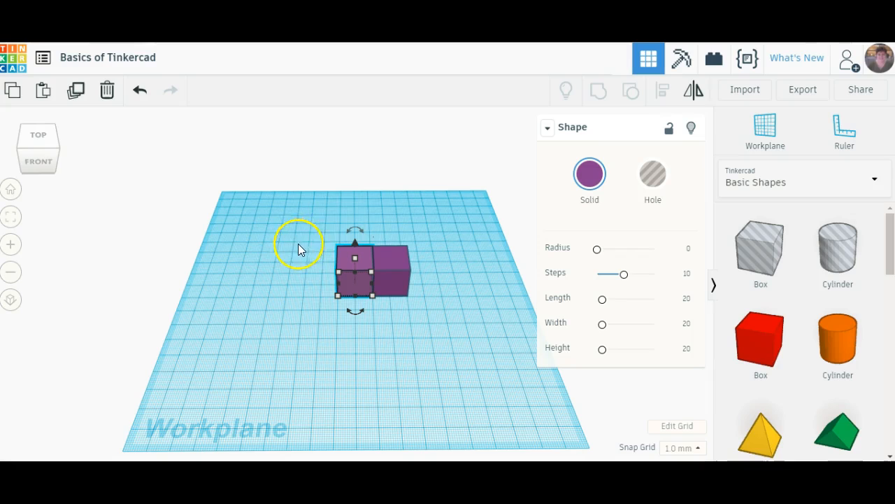
click(82, 97)
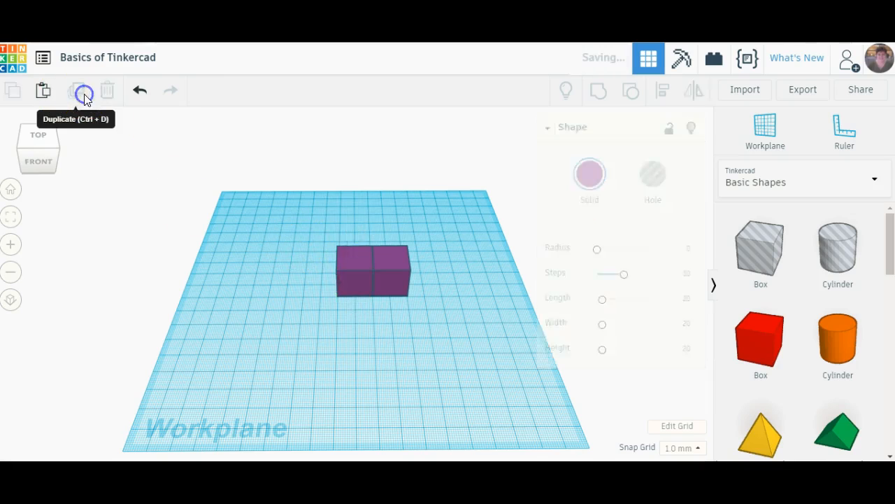
drag(347, 256, 347, 282)
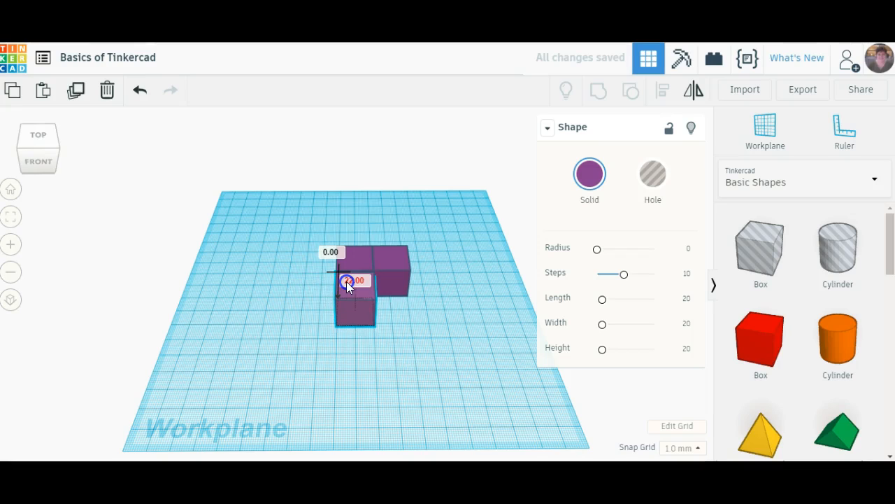
click(311, 316)
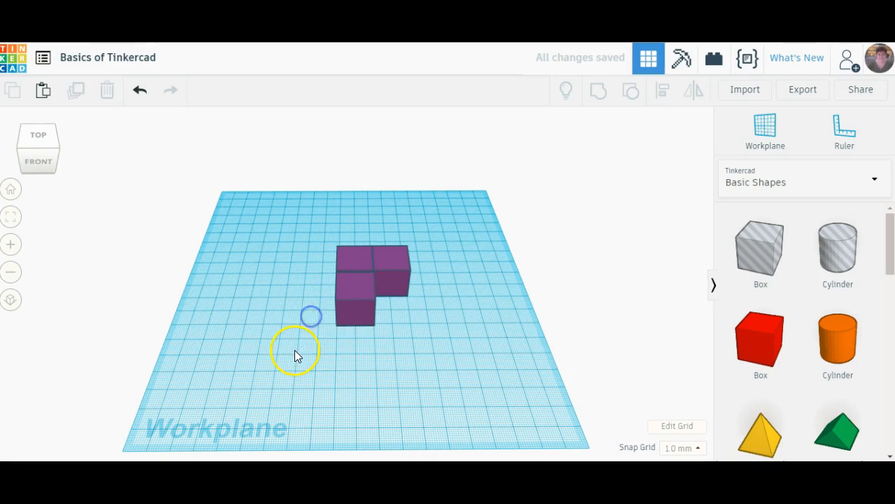
- Delete the purple box at the front, stepping back and forth through the deletion with undo and redo
click(349, 292)
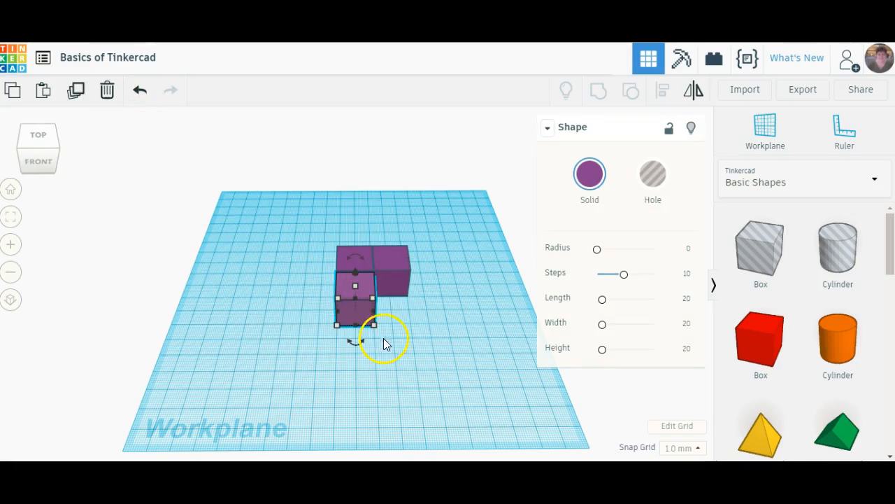
click(108, 91)
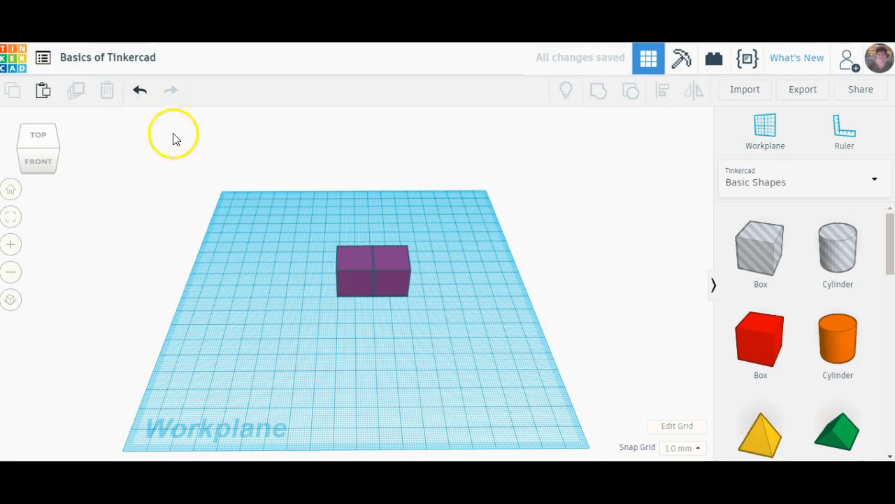
click(140, 92)
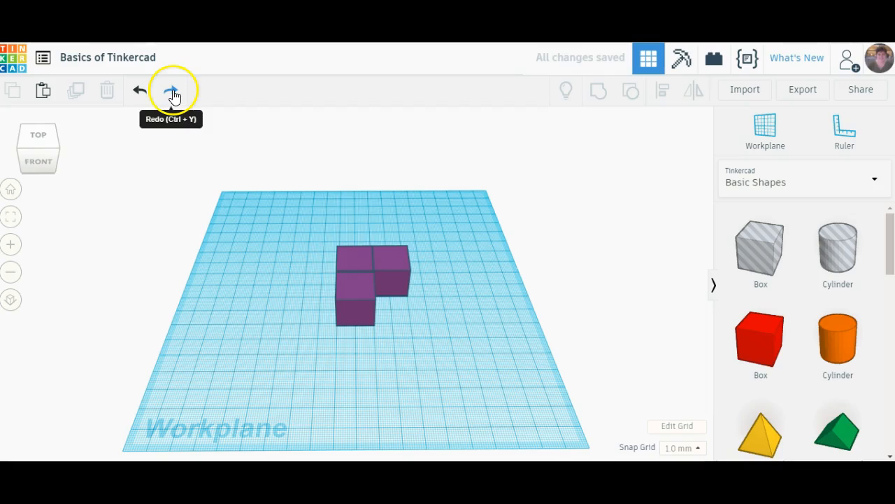
click(173, 92)
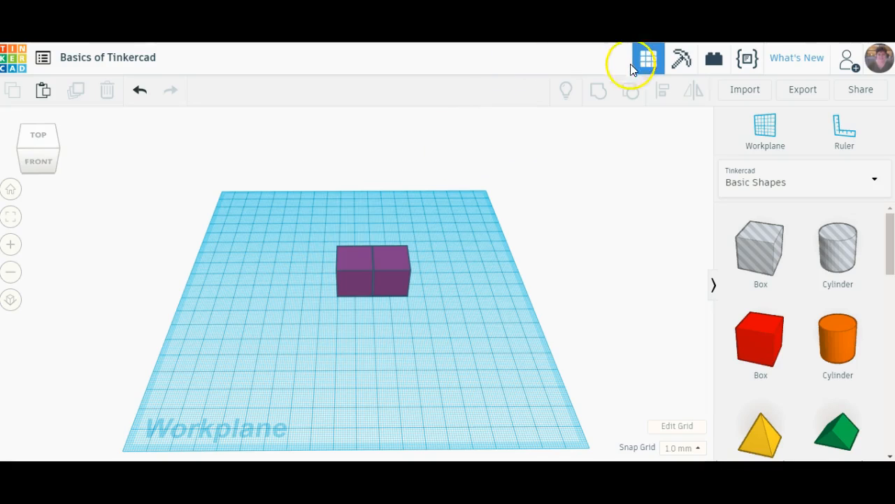
click(140, 89)
click(171, 89)
- Select each of the two remaining purple boxes in turn to check whether they are separate shapes
click(369, 259)
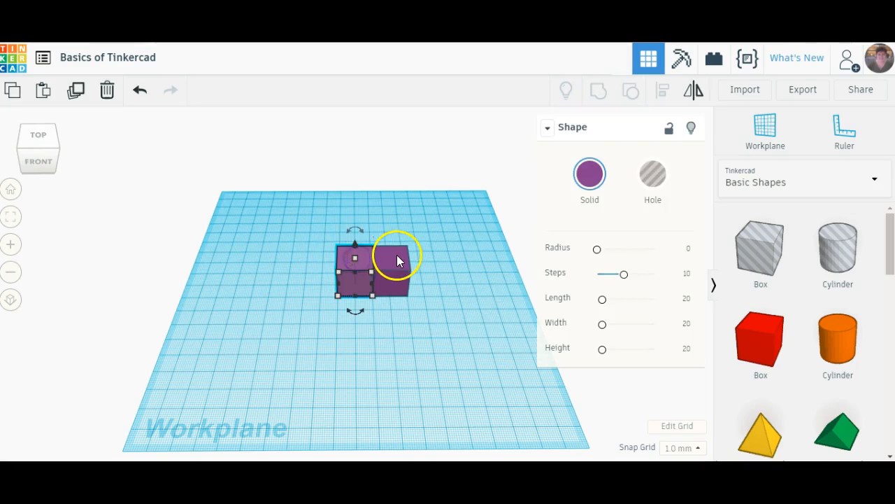
click(395, 257)
click(378, 347)
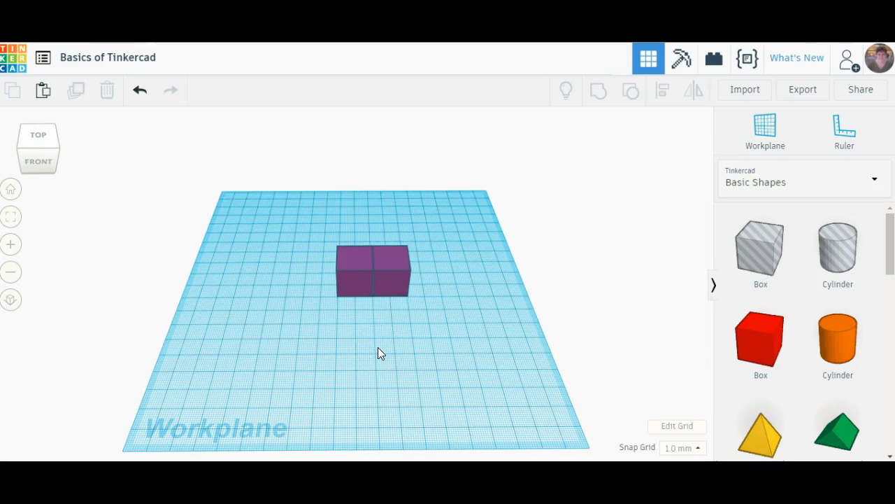
click(358, 283)
click(396, 282)
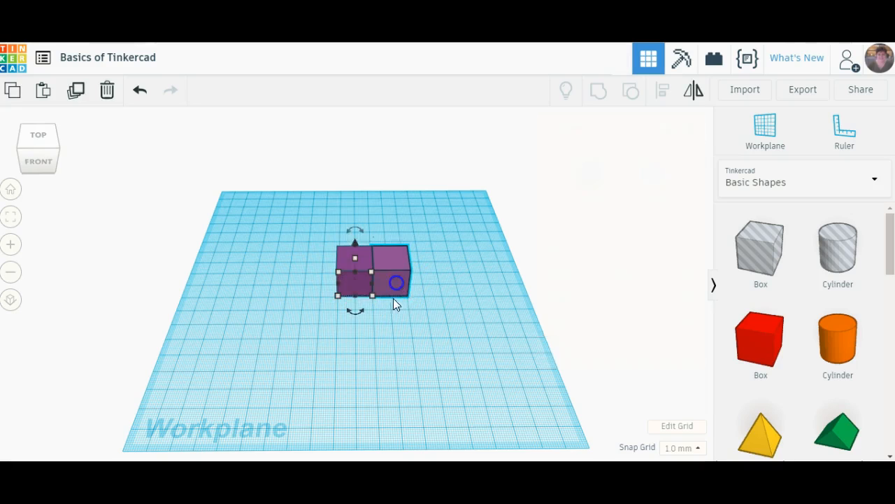
click(382, 345)
- Select both purple boxes together and recolour them solid yellow
drag(444, 292, 445, 292)
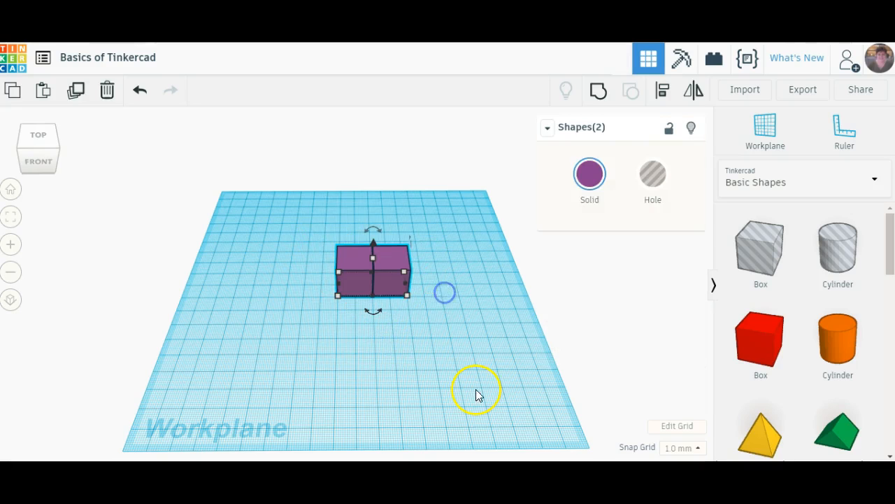
click(589, 175)
click(633, 297)
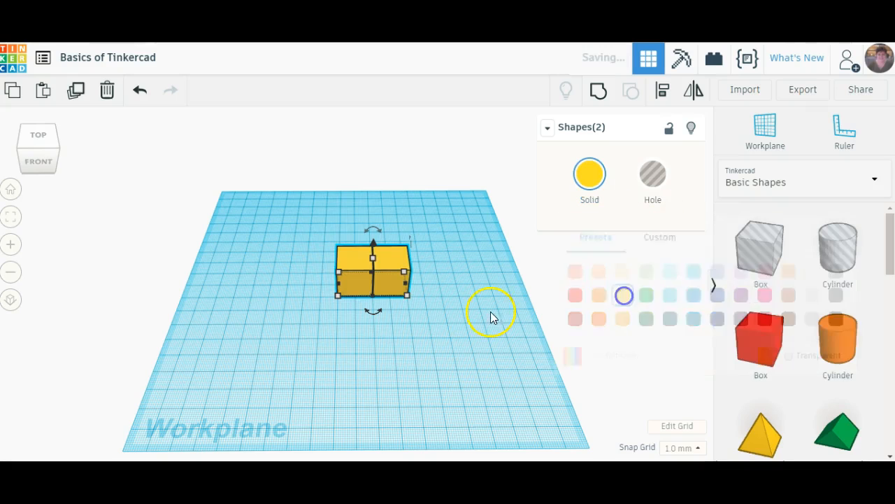
click(416, 329)
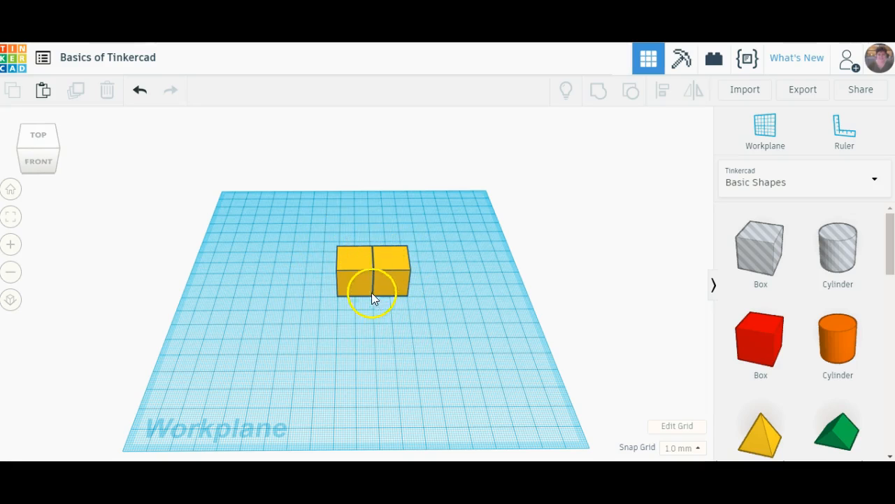
- Examine the two yellow boxes from an angle and select each one individually
right_drag(430, 362, 442, 343)
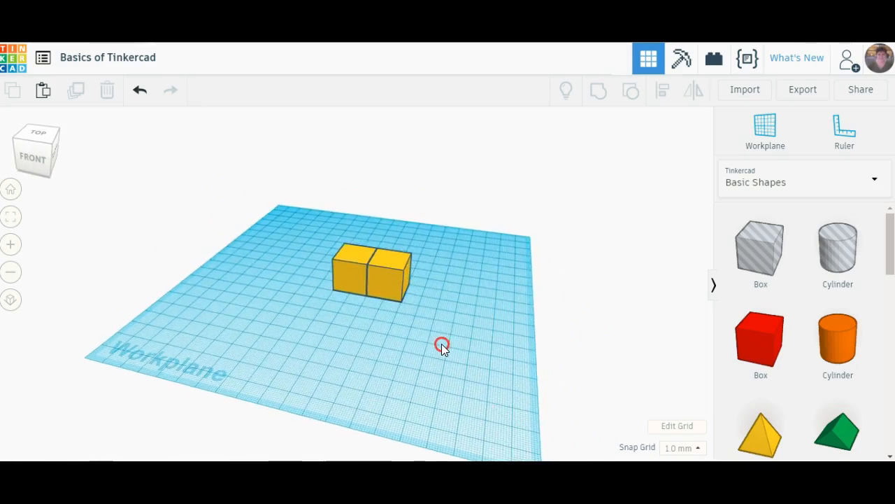
click(352, 272)
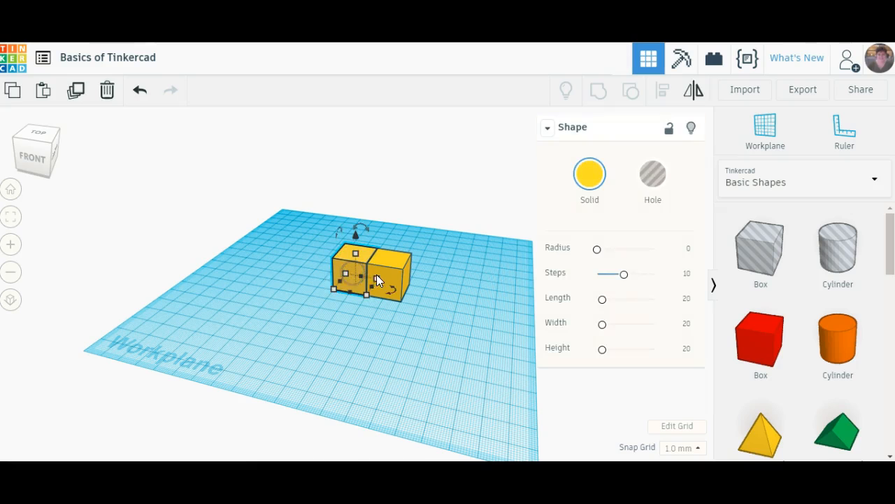
click(402, 356)
right_drag(312, 320, 350, 329)
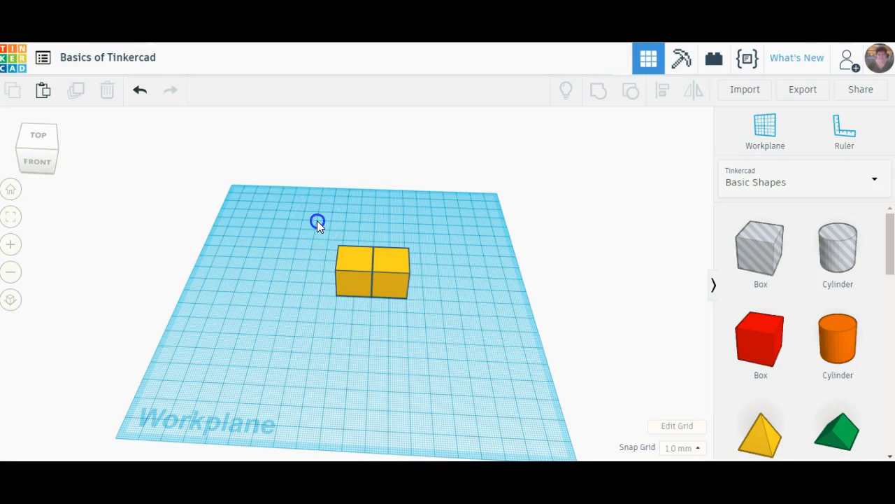
- Select both yellow boxes together and group them into one shape
drag(317, 220, 434, 318)
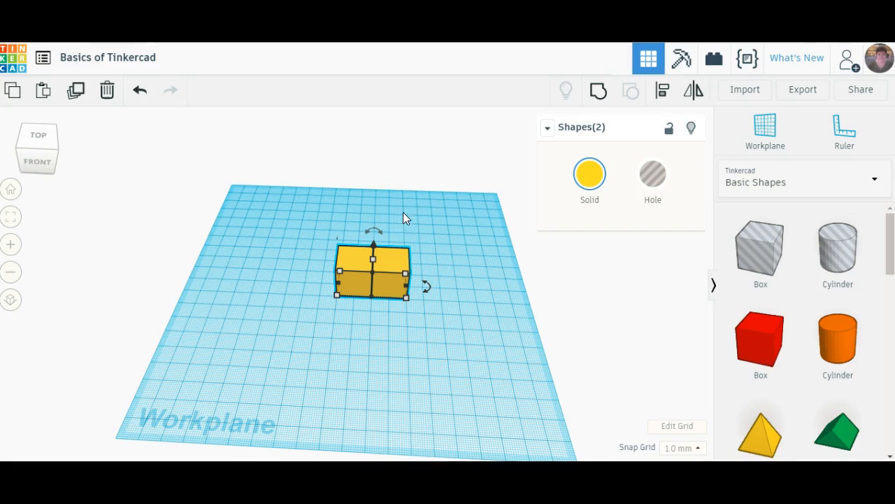
click(599, 93)
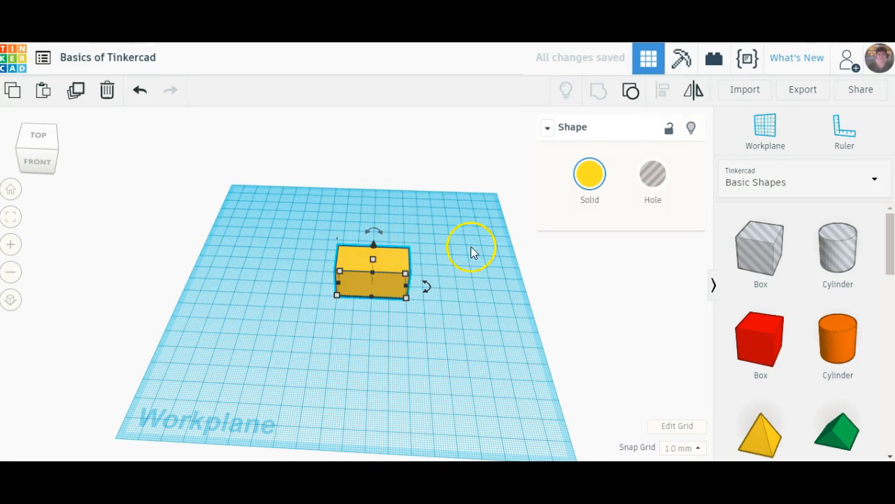
click(470, 302)
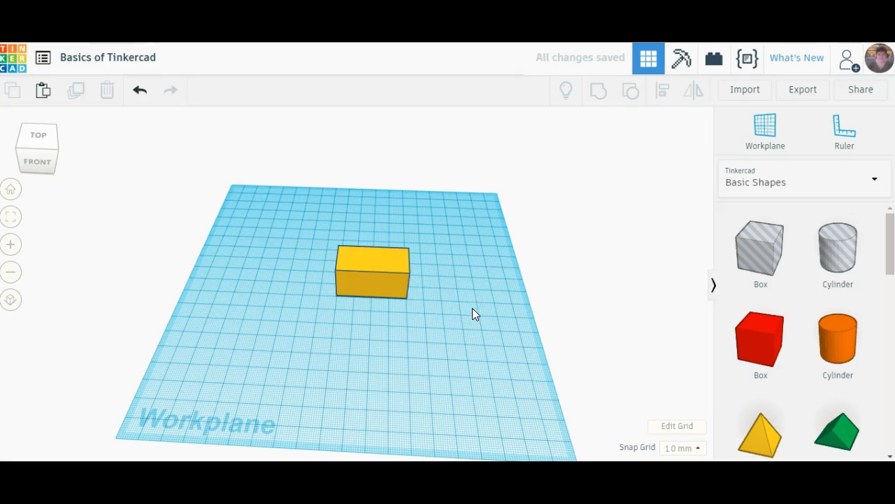
- Select the combined yellow block and ungroup it into its two separate boxes
right_drag(471, 305, 193, 299)
right_drag(417, 306, 252, 308)
right_drag(326, 309, 312, 293)
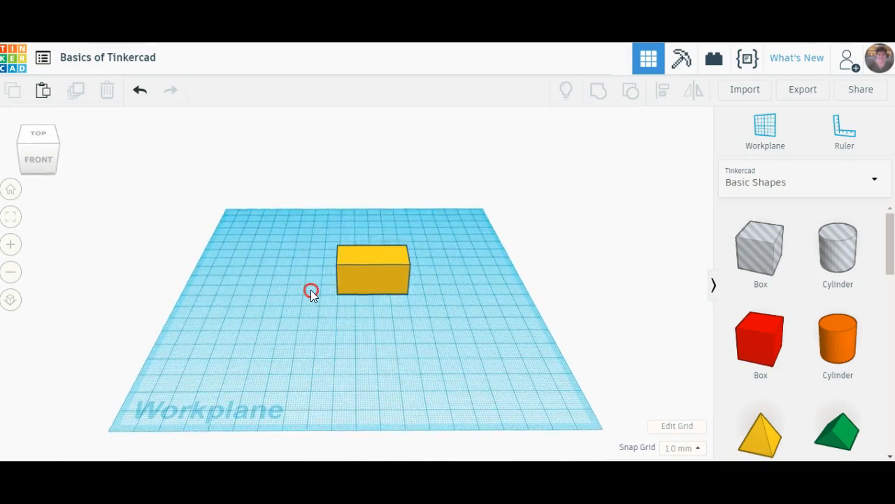
right_drag(465, 314, 457, 339)
click(341, 242)
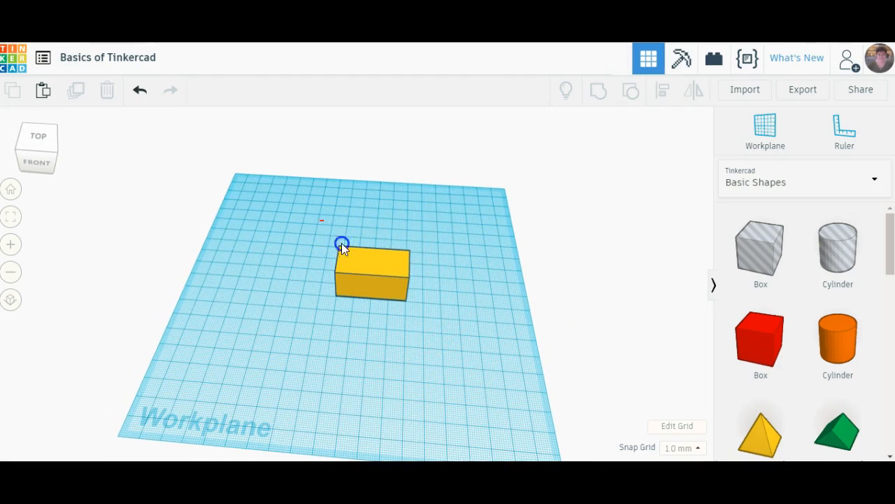
drag(436, 324, 436, 324)
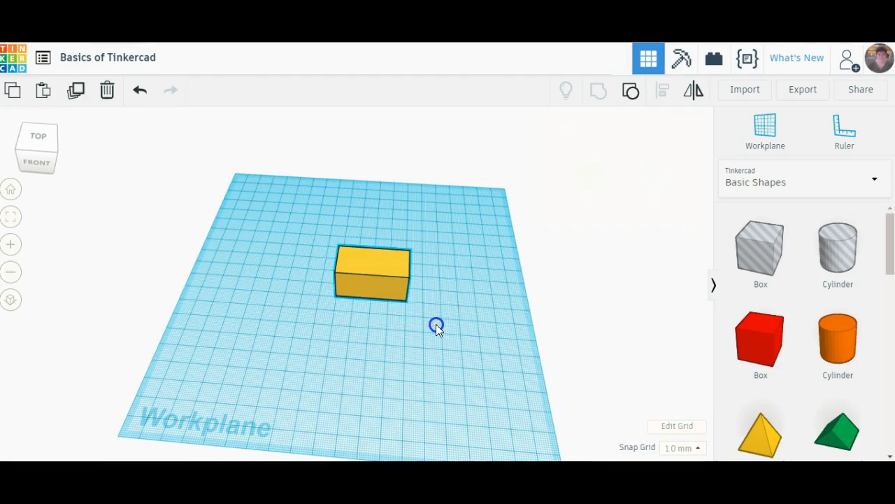
click(632, 94)
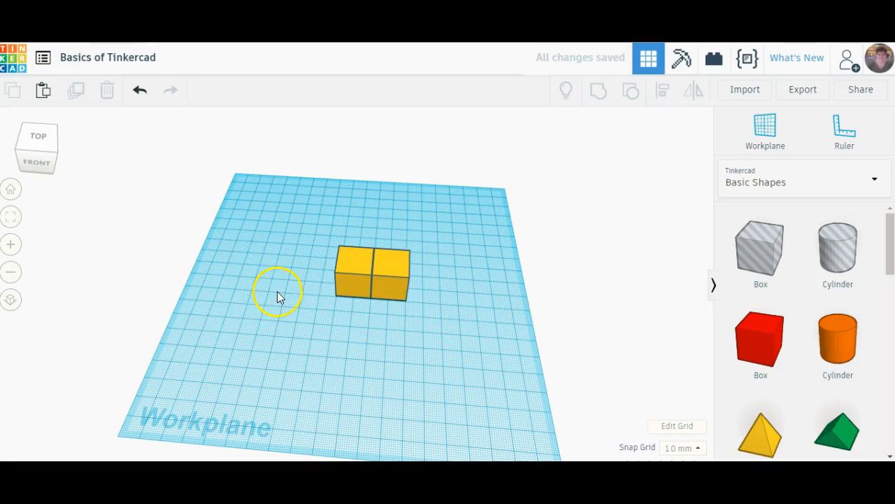
- Regroup the two separated yellow boxes into a single block
drag(316, 221, 440, 304)
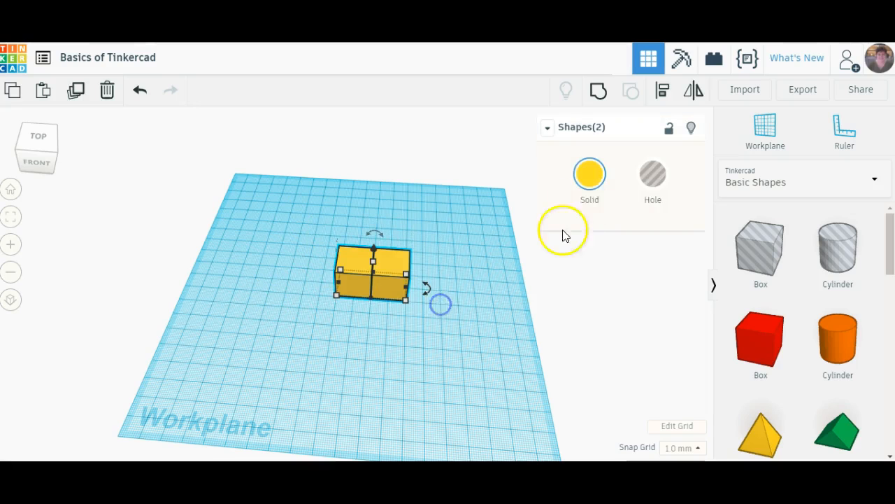
click(598, 92)
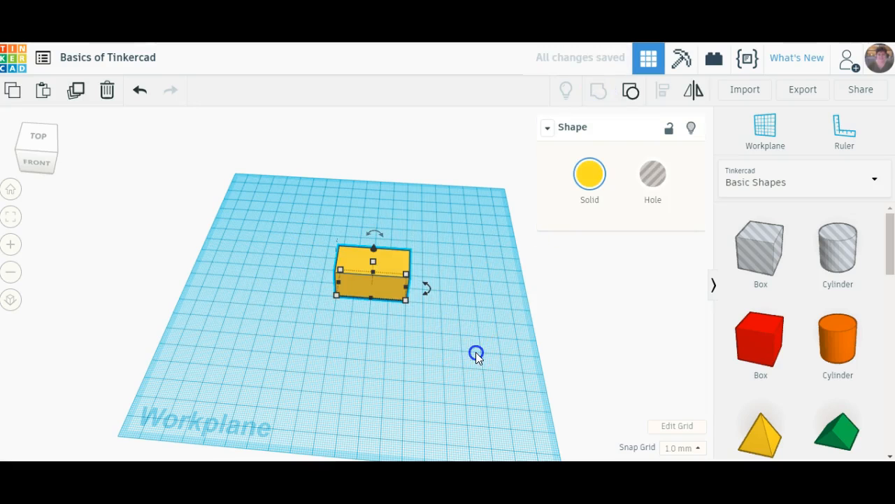
click(453, 342)
right_drag(492, 339, 398, 298)
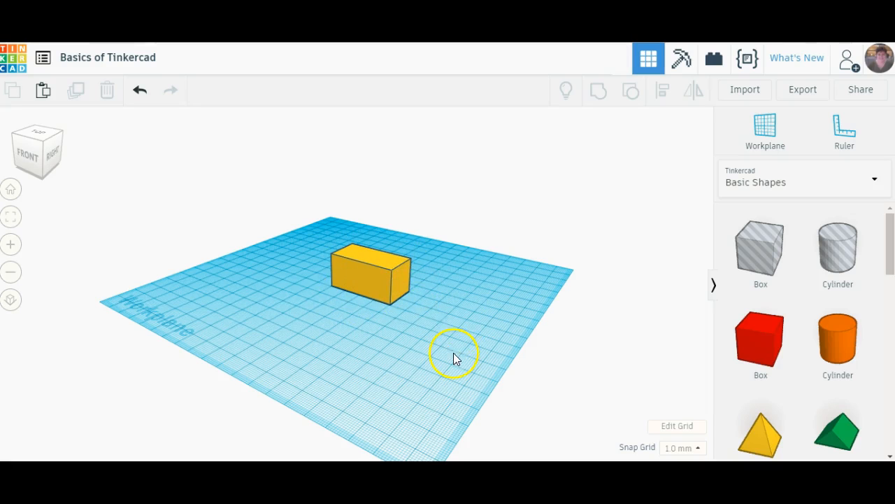
right_drag(273, 312, 343, 323)
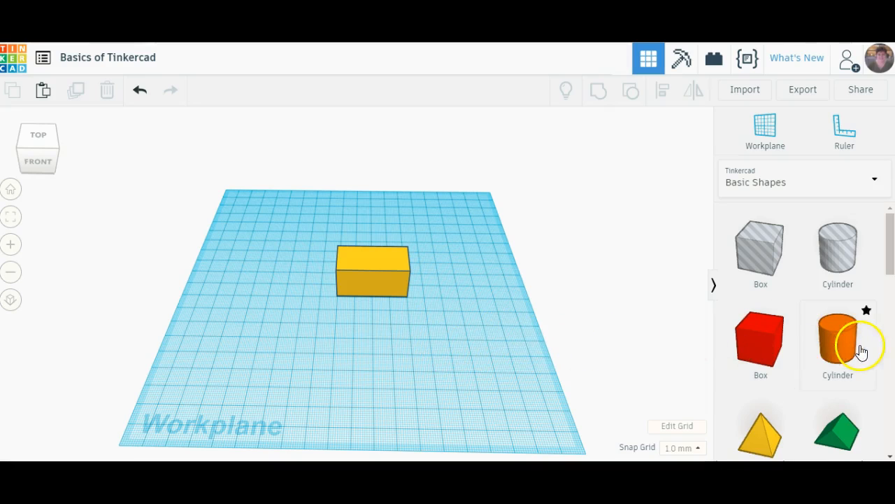
- Place a Round Roof shape on the workplane beside the yellow block's right end
scroll(811, 354, down, 4)
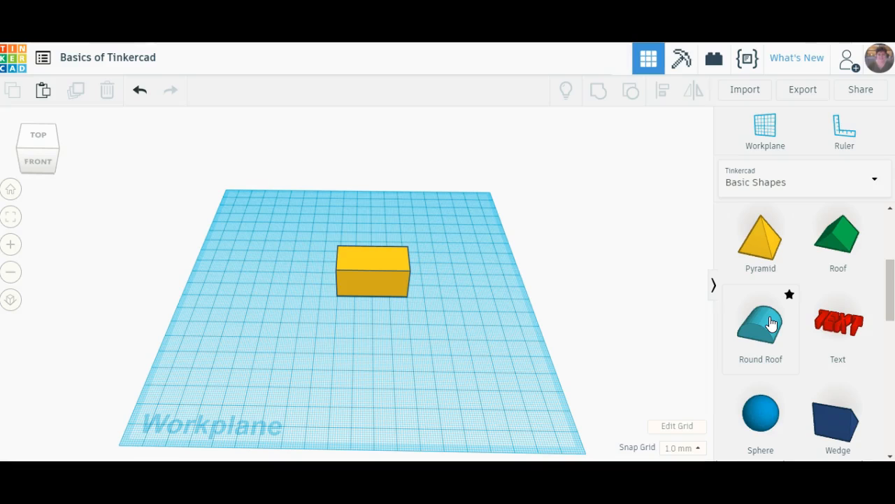
drag(772, 323, 425, 286)
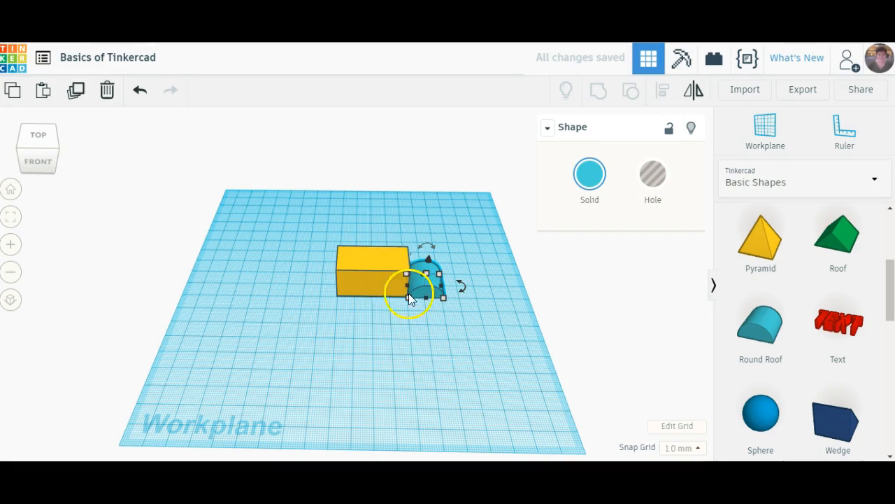
click(391, 359)
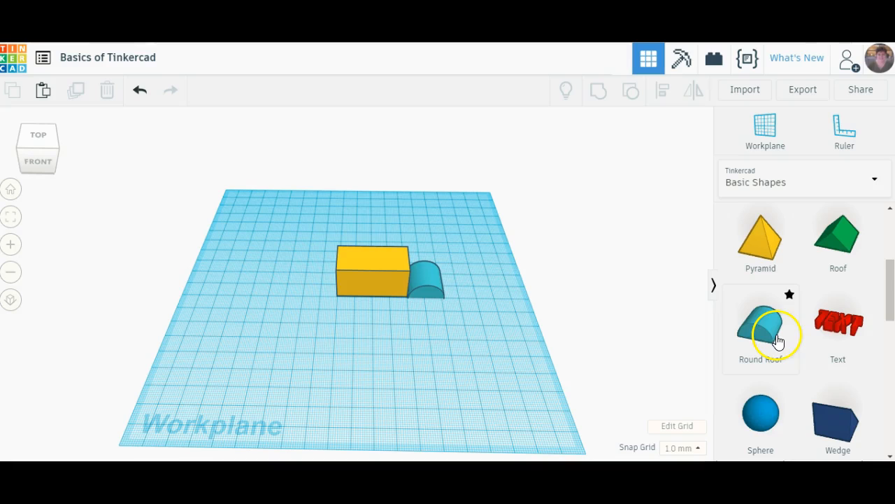
- Select the yellow block together with the round roof and group them into one shape
mouse_move(511, 304)
right_down()
mouse_move(361, 316)
mouse_move(263, 305)
mouse_move(233, 274)
mouse_move(194, 265)
mouse_move(350, 304)
mouse_move(497, 299)
right_up()
drag(323, 240, 484, 320)
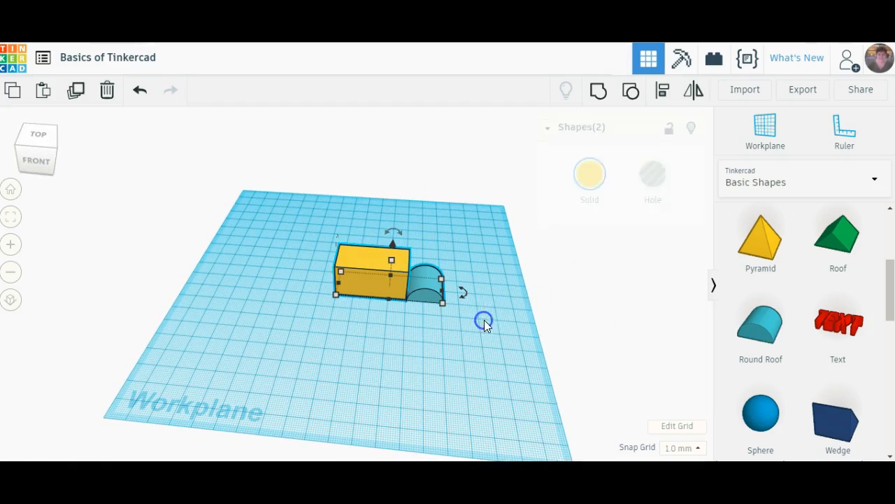
click(599, 90)
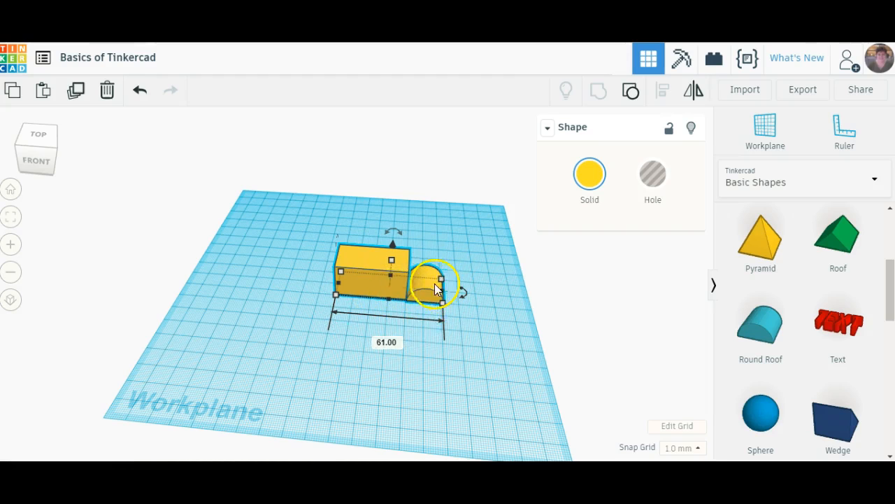
click(427, 354)
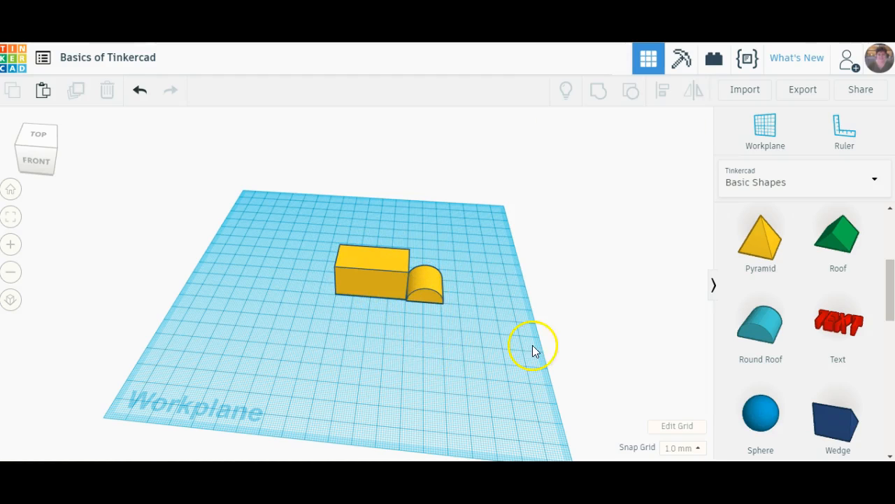
- Ungroup the round roof from the yellow block, and ungroup the block into its two boxes
drag(326, 230, 479, 322)
click(633, 91)
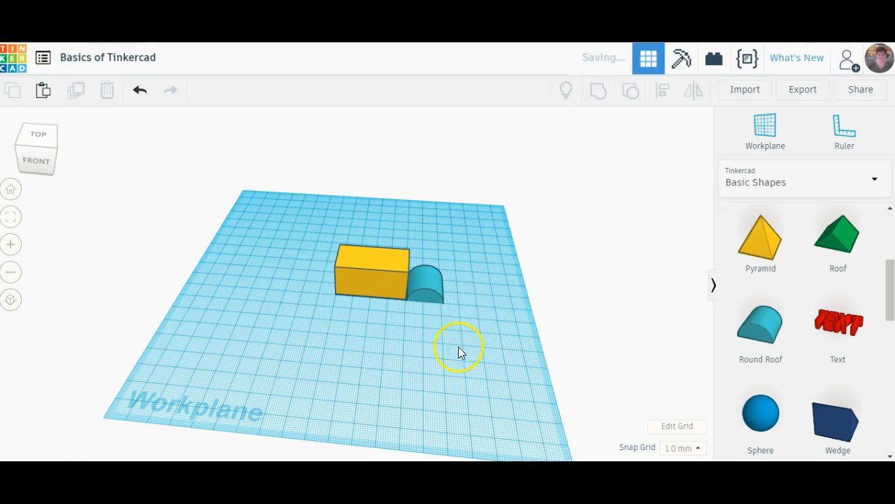
click(425, 274)
drag(306, 230, 476, 321)
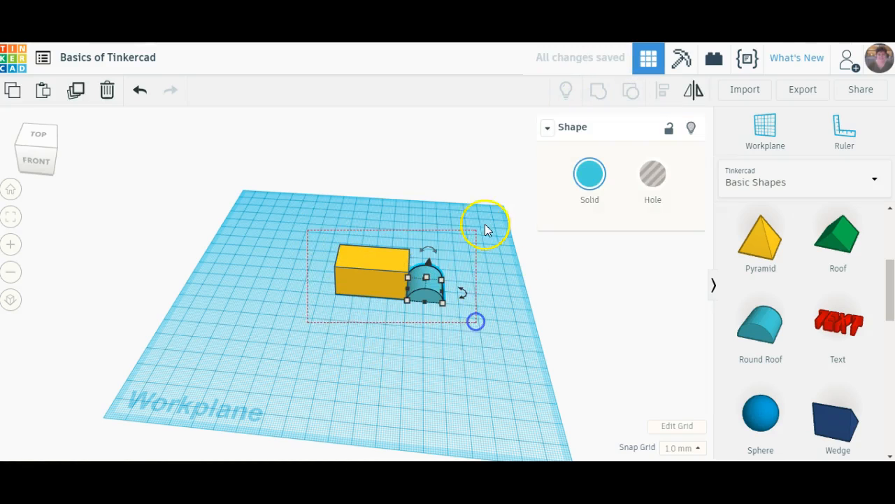
click(629, 88)
click(488, 299)
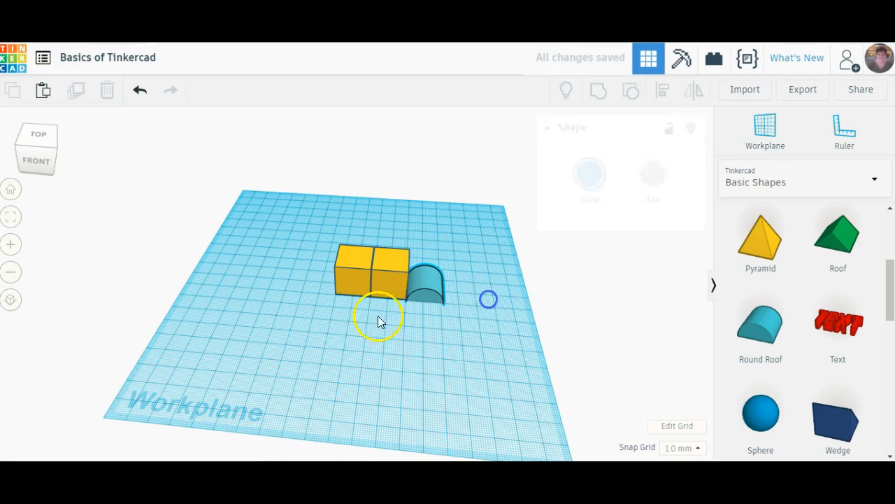
- Select the two yellow boxes beside the round roof and group them into a single block
click(351, 258)
click(312, 251)
drag(394, 273, 393, 274)
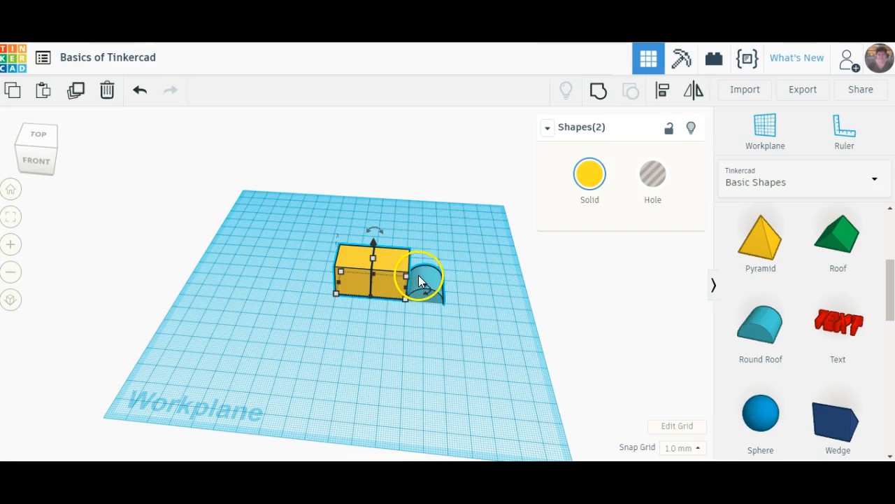
click(599, 90)
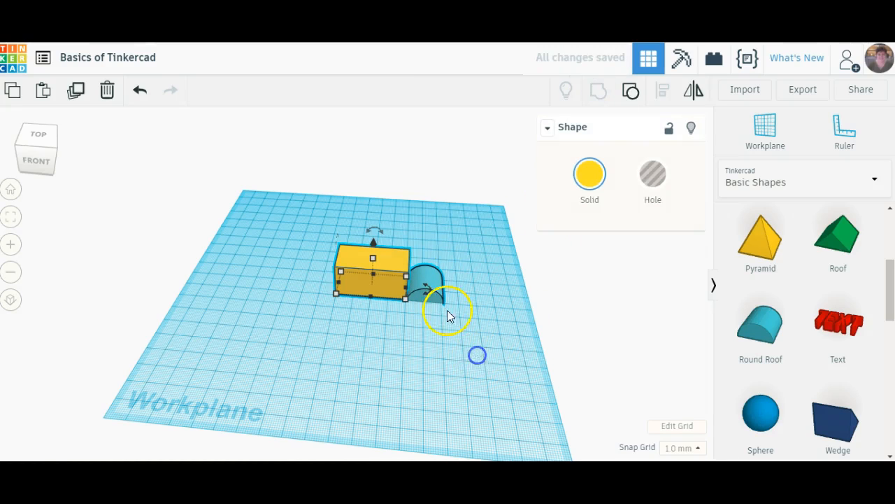
click(471, 281)
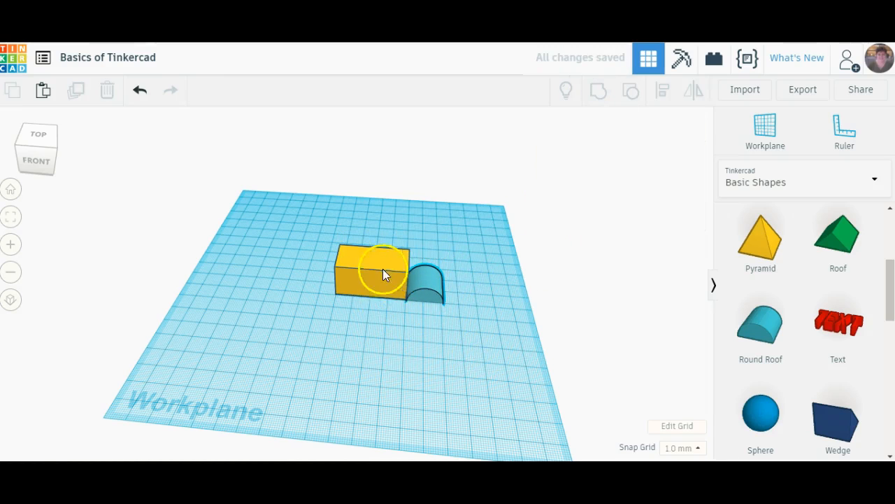
click(467, 305)
click(439, 322)
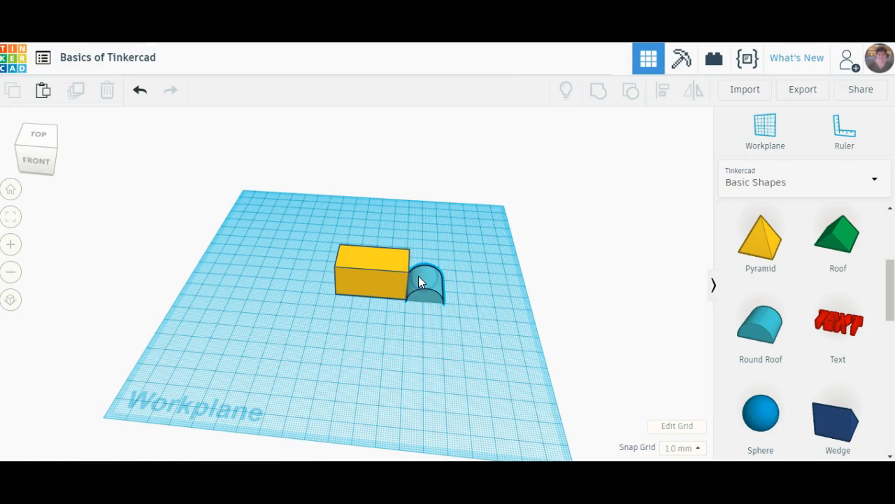
- Ungroup the yellow block back into its two separate boxes
click(445, 383)
click(476, 262)
drag(398, 300, 398, 302)
click(628, 96)
drag(475, 306, 464, 307)
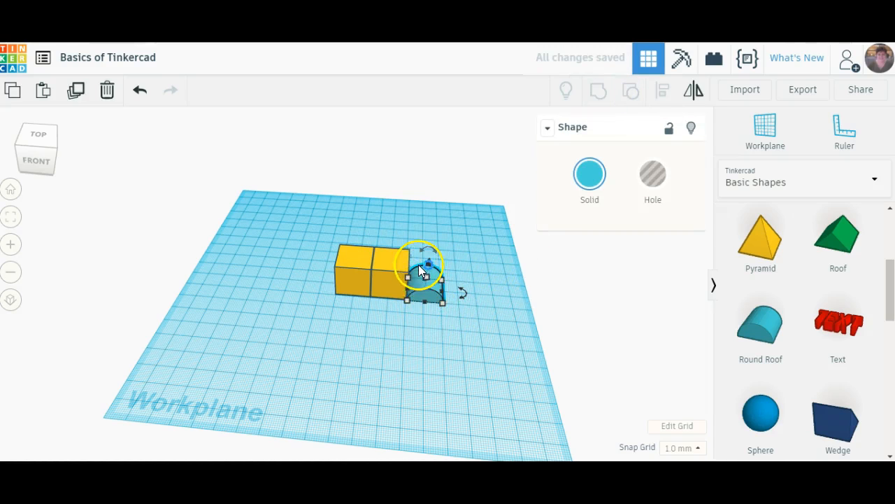
- Delete the round roof beside the yellow boxes
click(478, 295)
click(428, 279)
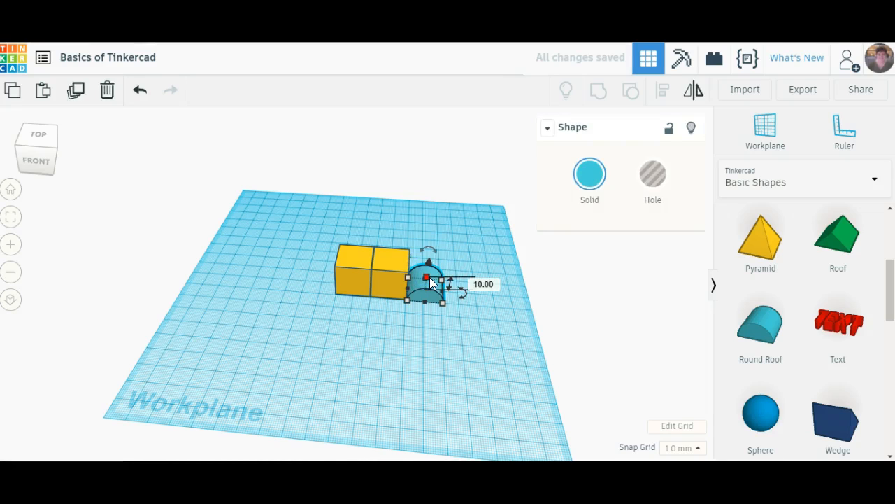
click(107, 89)
- Select both remaining yellow boxes and group them into one block
click(408, 361)
drag(305, 232, 444, 308)
click(595, 95)
click(471, 353)
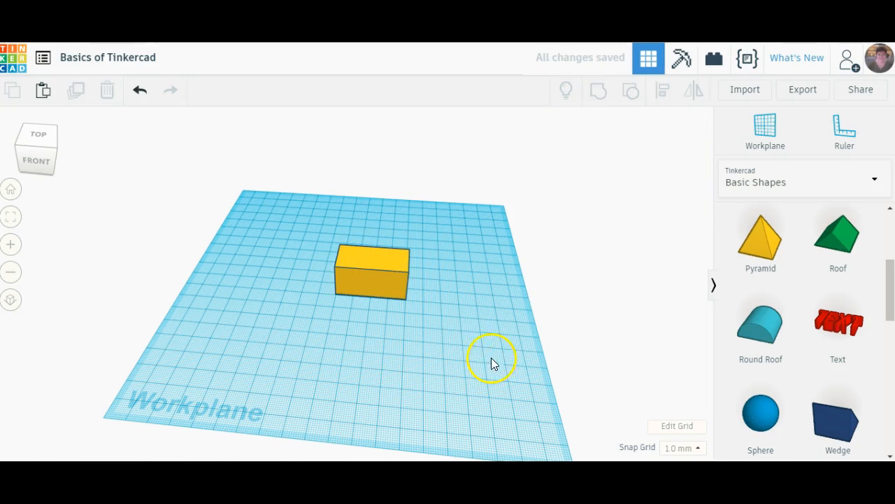
- Look through the Basic Shapes library and switch the shape collection to Text And Numbers
scroll(863, 340, down, 1)
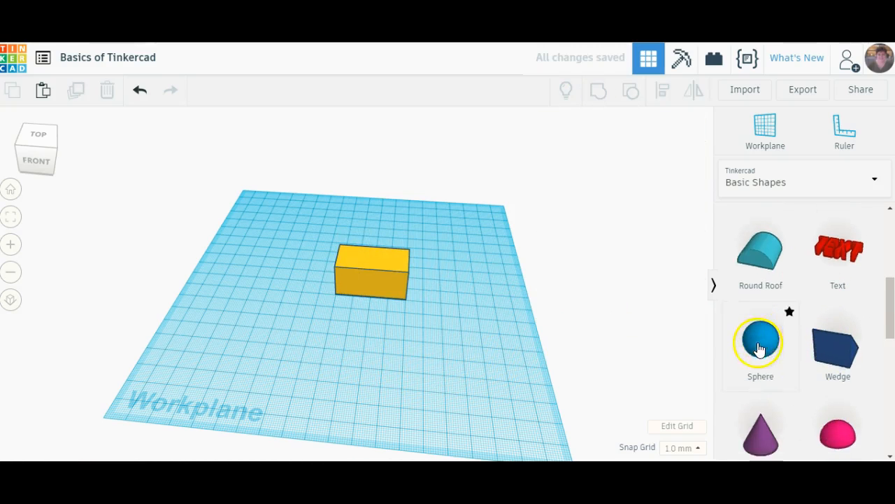
scroll(760, 348, down, 5)
scroll(761, 349, down, 1)
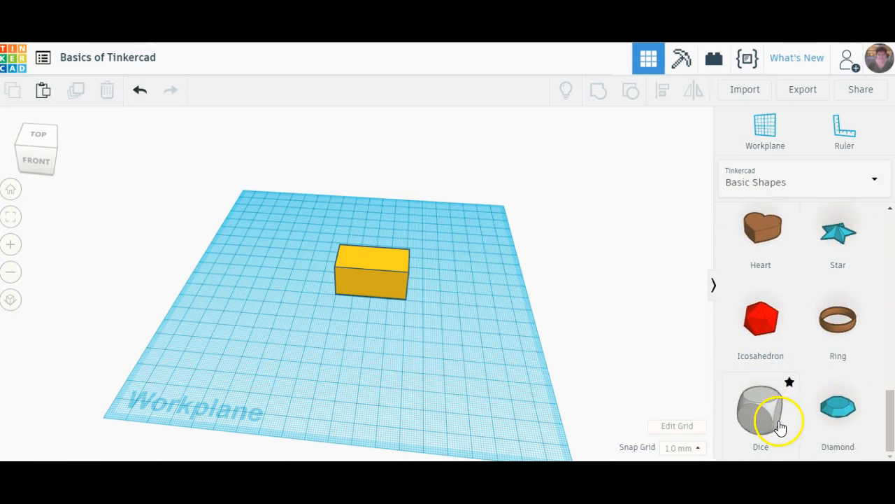
drag(886, 420, 862, 216)
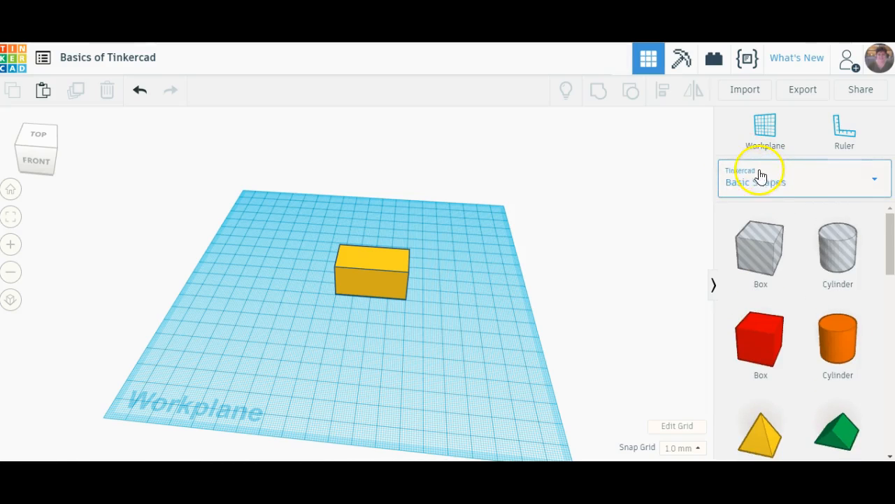
click(865, 184)
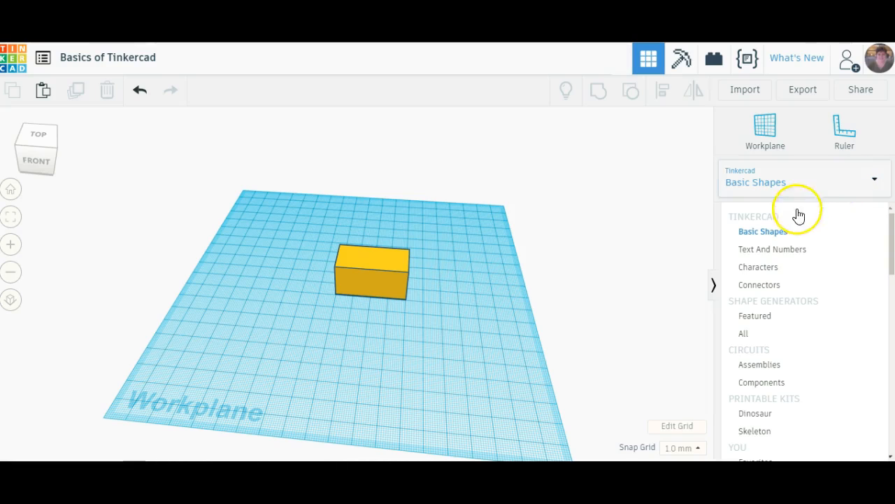
click(788, 250)
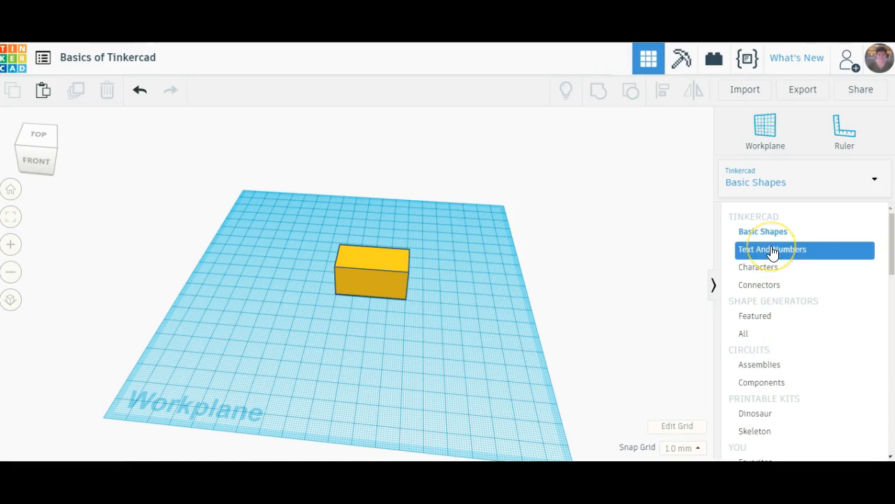
click(826, 252)
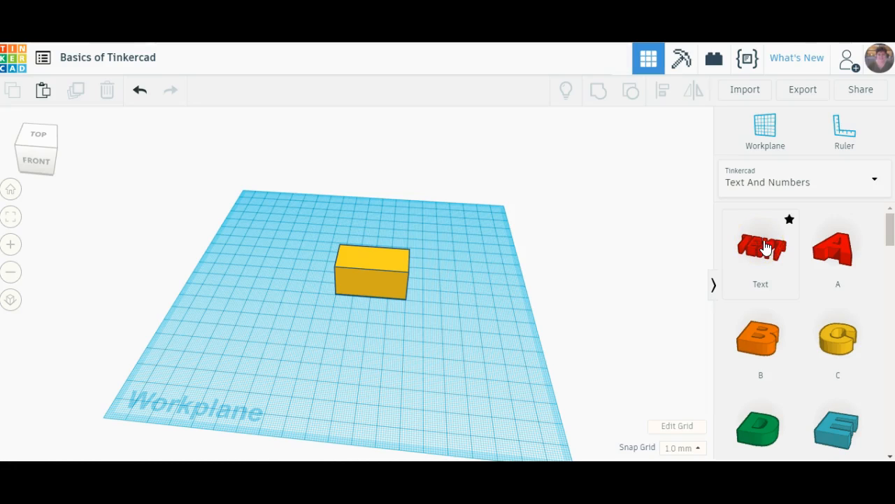
- Place a Text shape on the workplane in front of the yellow block
drag(768, 249, 337, 361)
right_drag(226, 359, 245, 384)
click(435, 413)
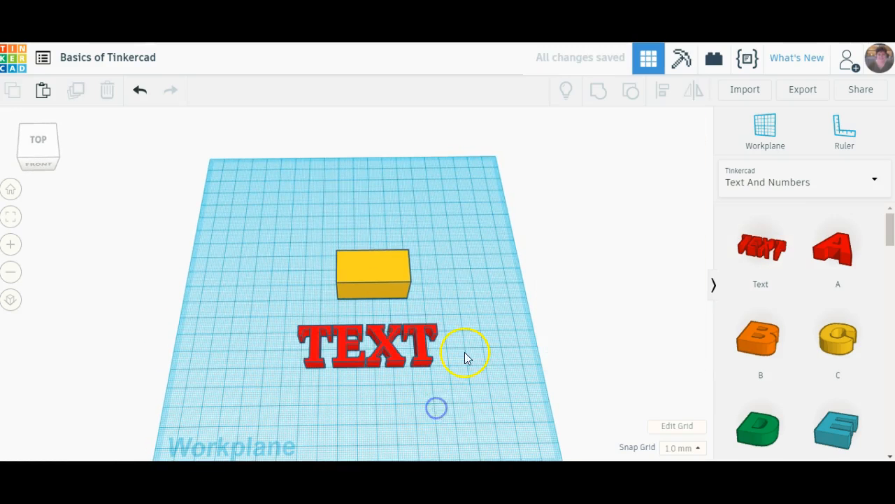
- Set the wording of the red text shape to "3D Printer"
click(393, 341)
click(633, 246)
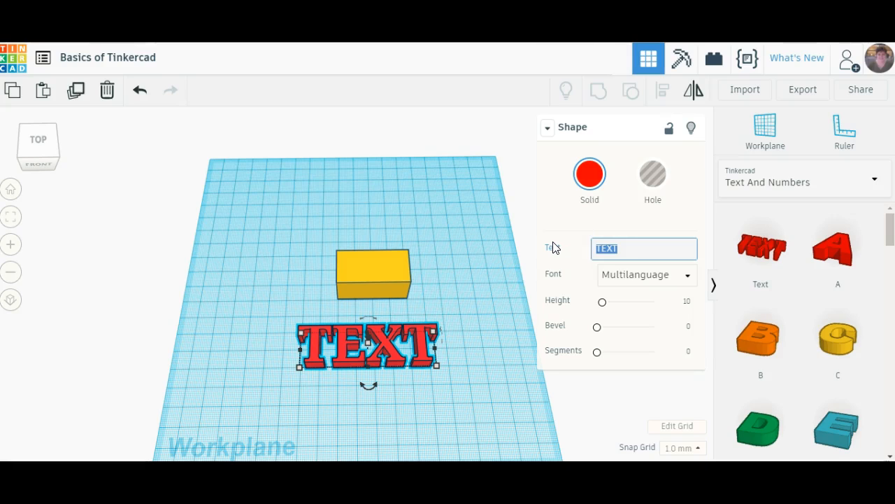
text(3D Printer)
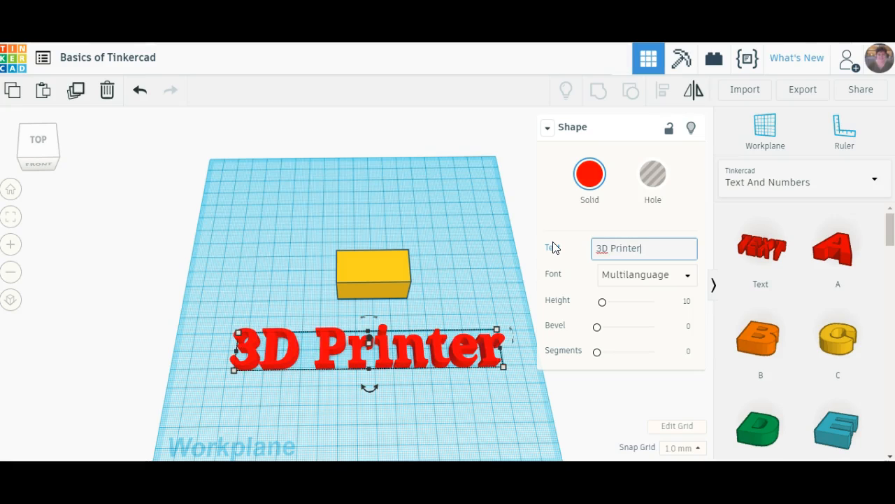
- Replace the wording of the red text shape with "Makerspace"
drag(650, 254, 567, 253)
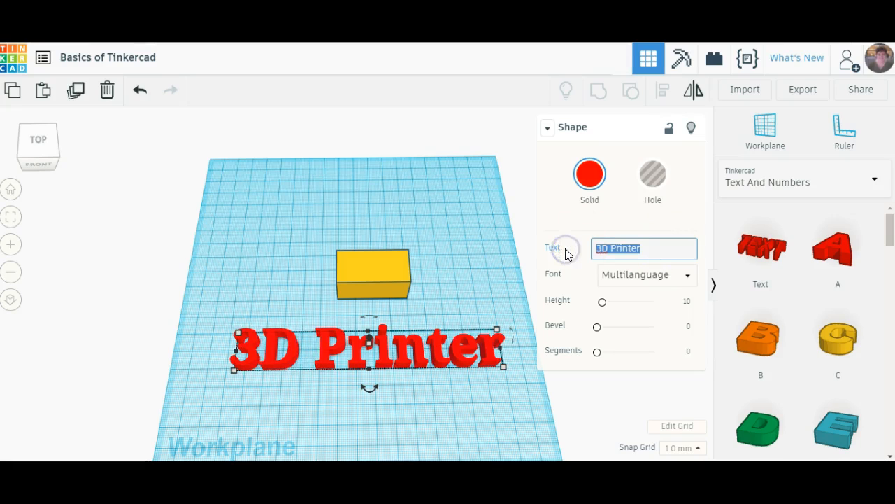
text(Makerspace)
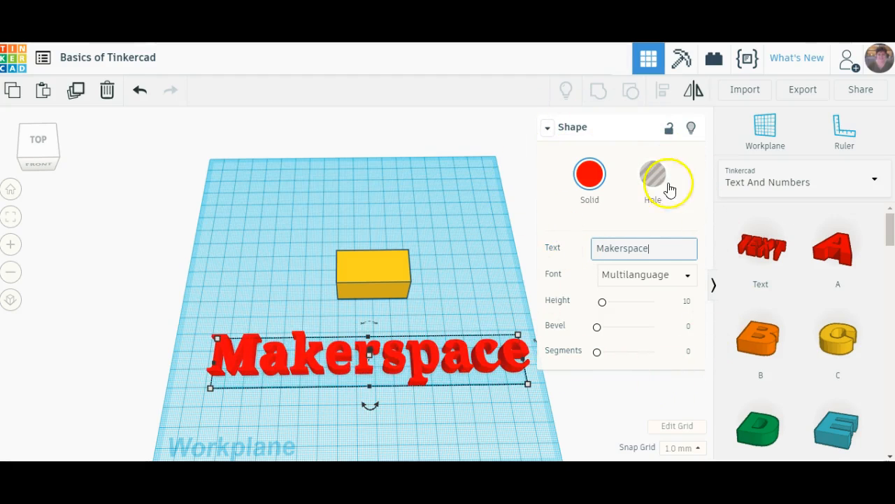
click(653, 246)
click(572, 256)
click(559, 302)
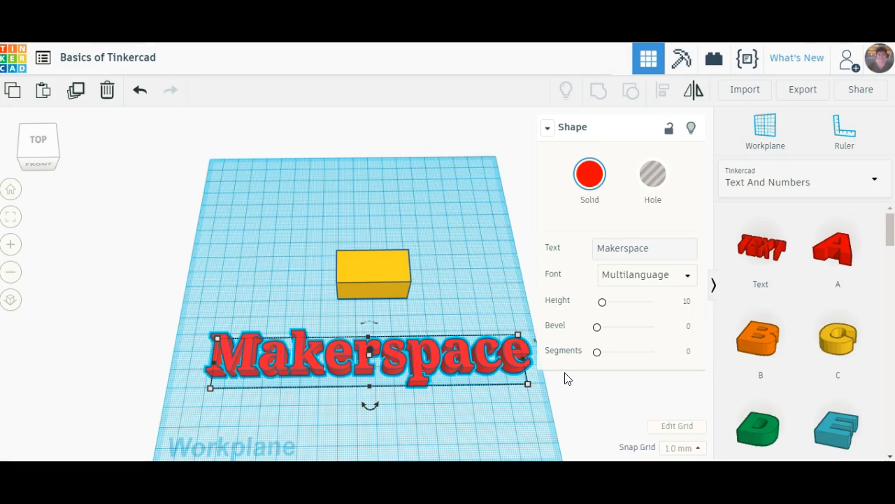
click(521, 424)
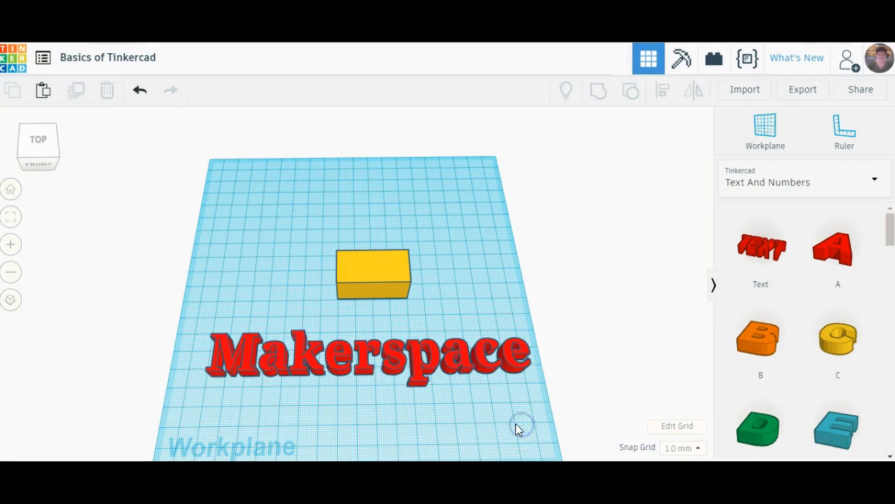
- Delete the red "Makerspace" text shape from the workplane
click(416, 358)
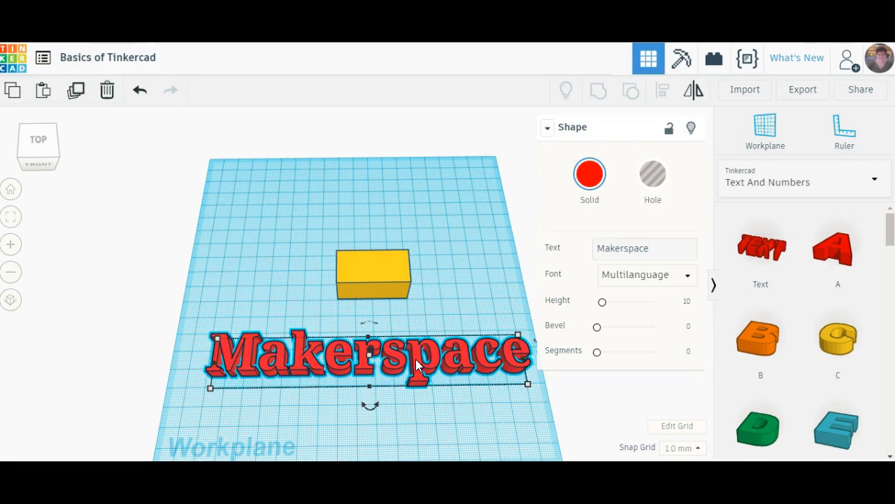
click(107, 90)
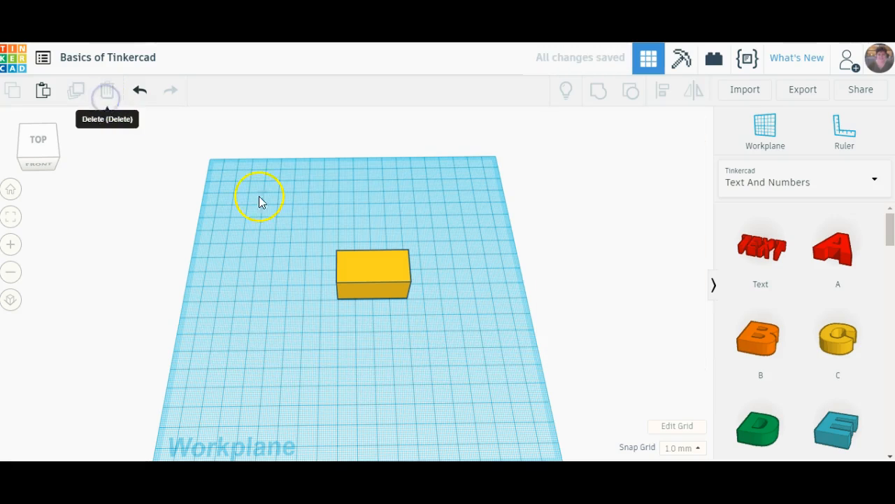
right_drag(451, 364, 430, 350)
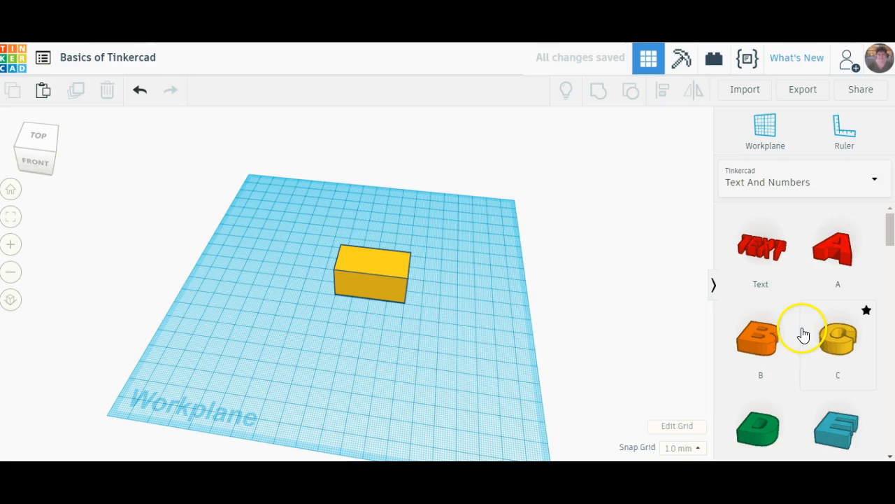
- Examine the letters, numbers and symbols offered in the Text And Numbers collection down to its end
scroll(802, 338, down, 1)
scroll(803, 337, down, 7)
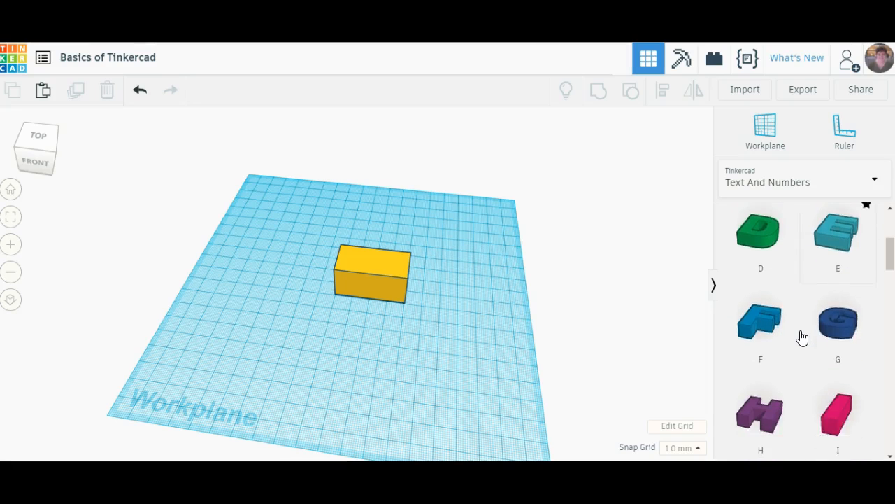
scroll(803, 338, down, 12)
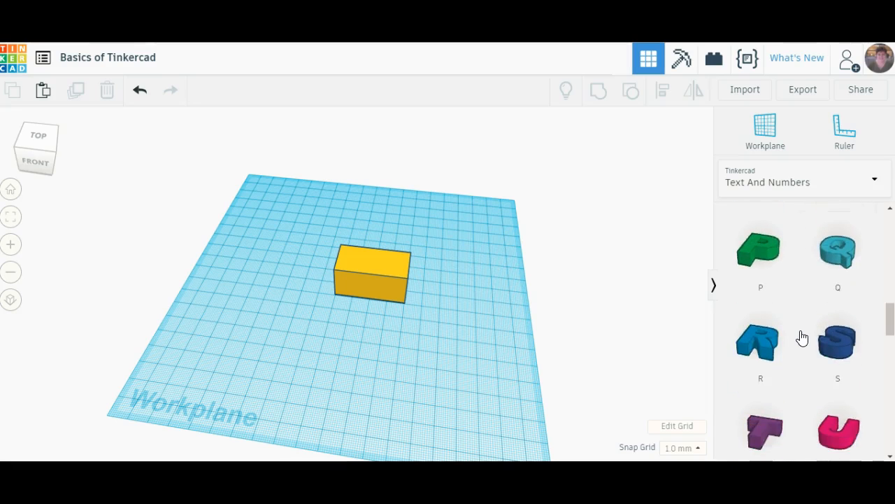
scroll(802, 338, down, 3)
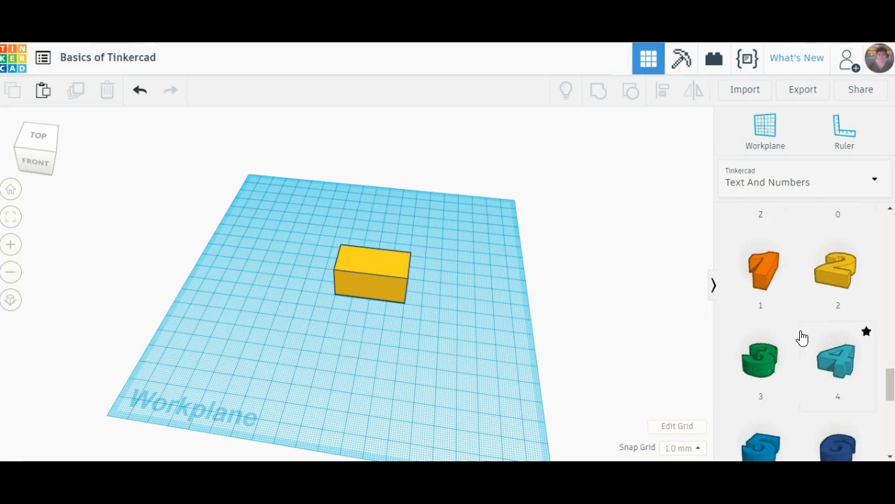
scroll(818, 294, up, 2)
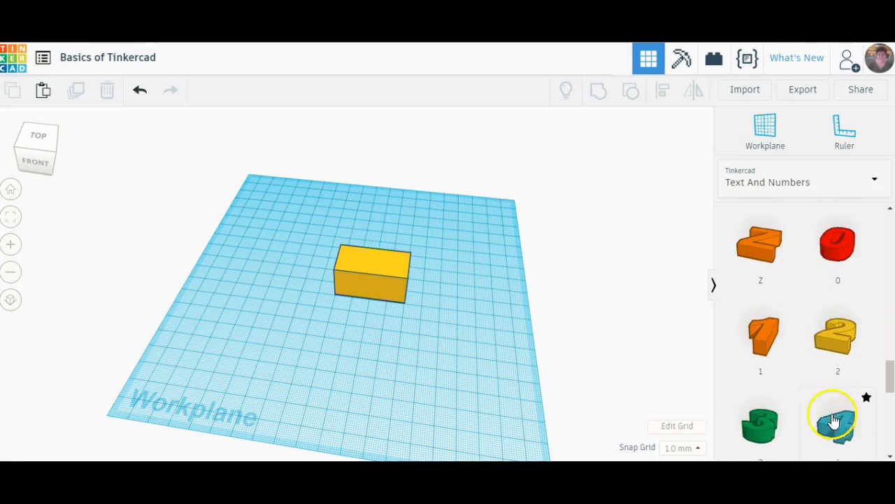
scroll(794, 396, down, 2)
scroll(796, 399, down, 3)
scroll(796, 399, down, 2)
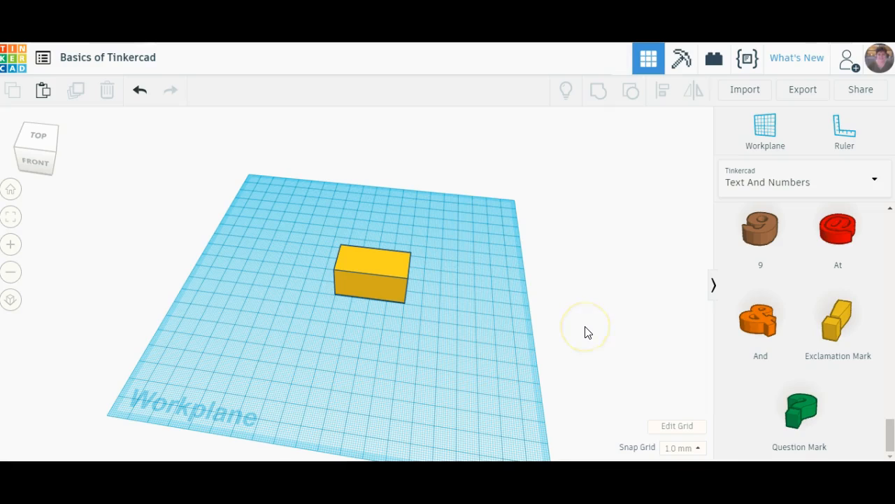
right_drag(482, 331, 438, 319)
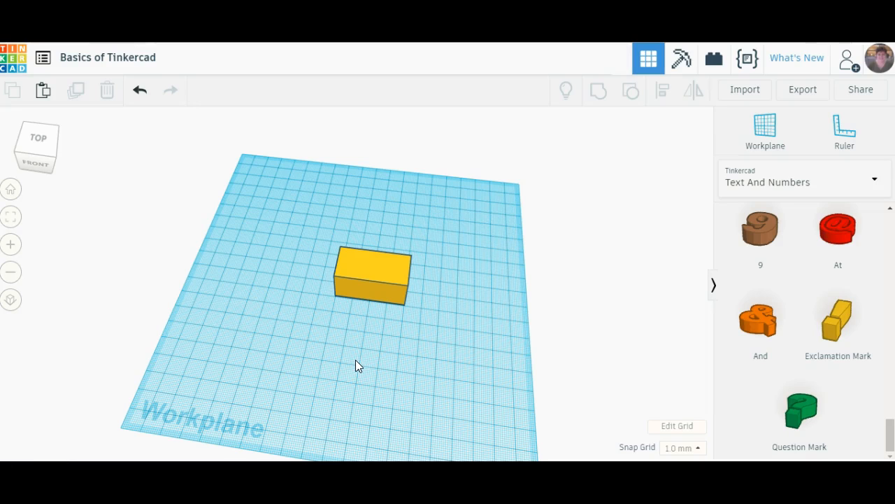
click(325, 338)
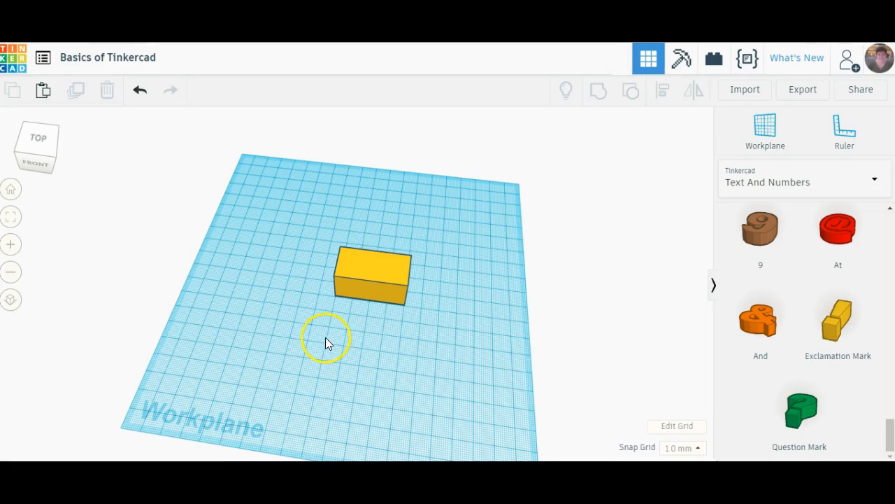